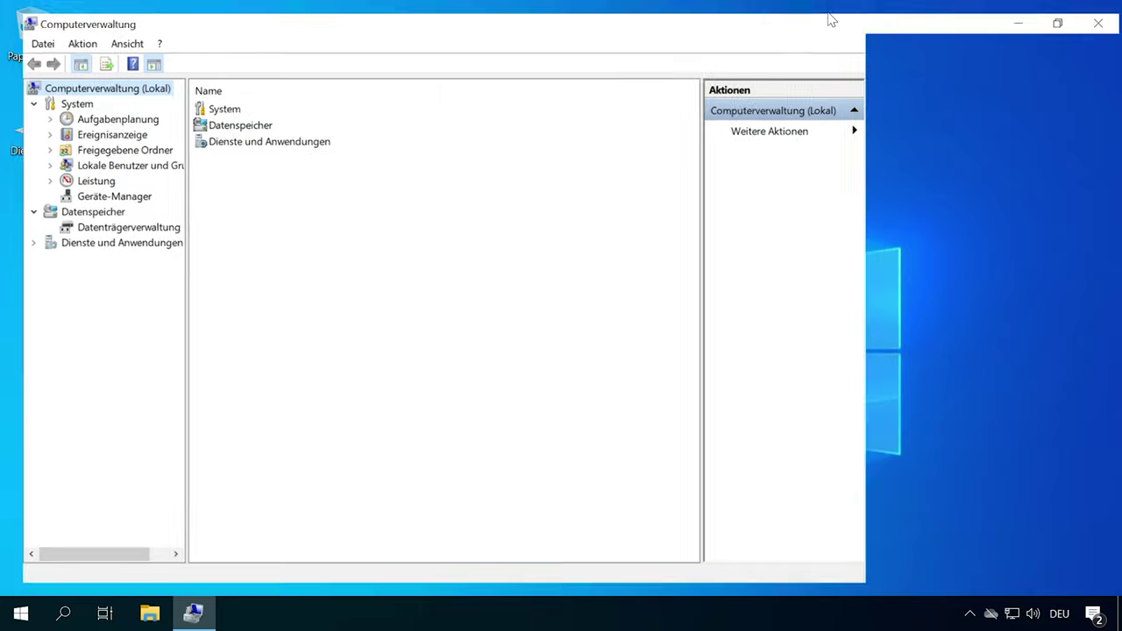
Open Computer Management from Dieser PC in File Explorer, maximize it and show Datenträgerverwaltung
click(124, 219)
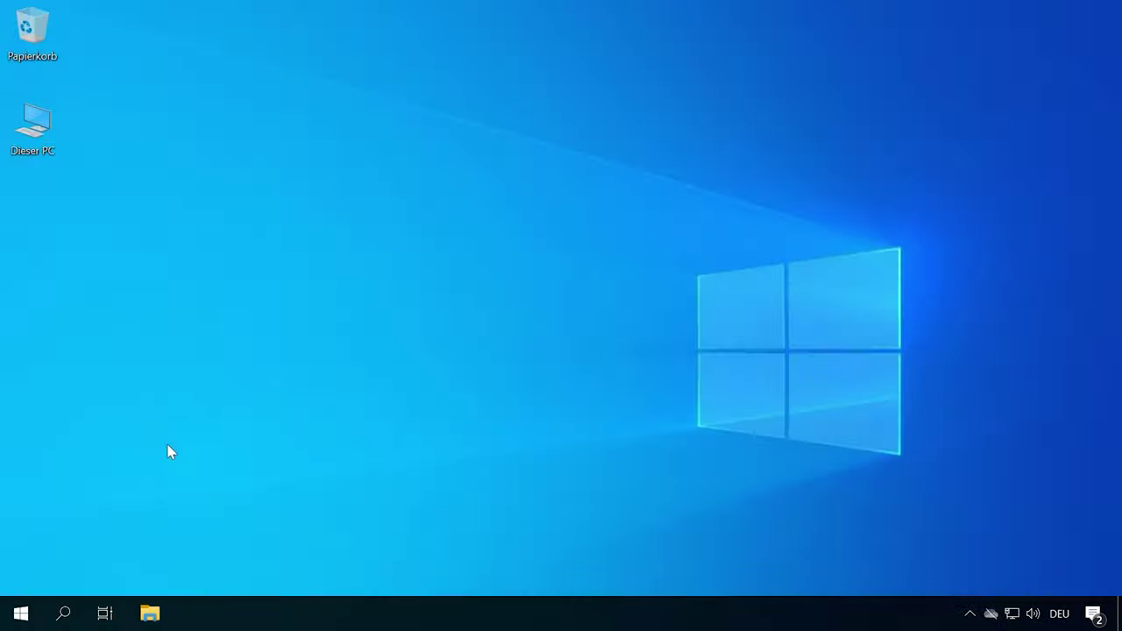
click(150, 614)
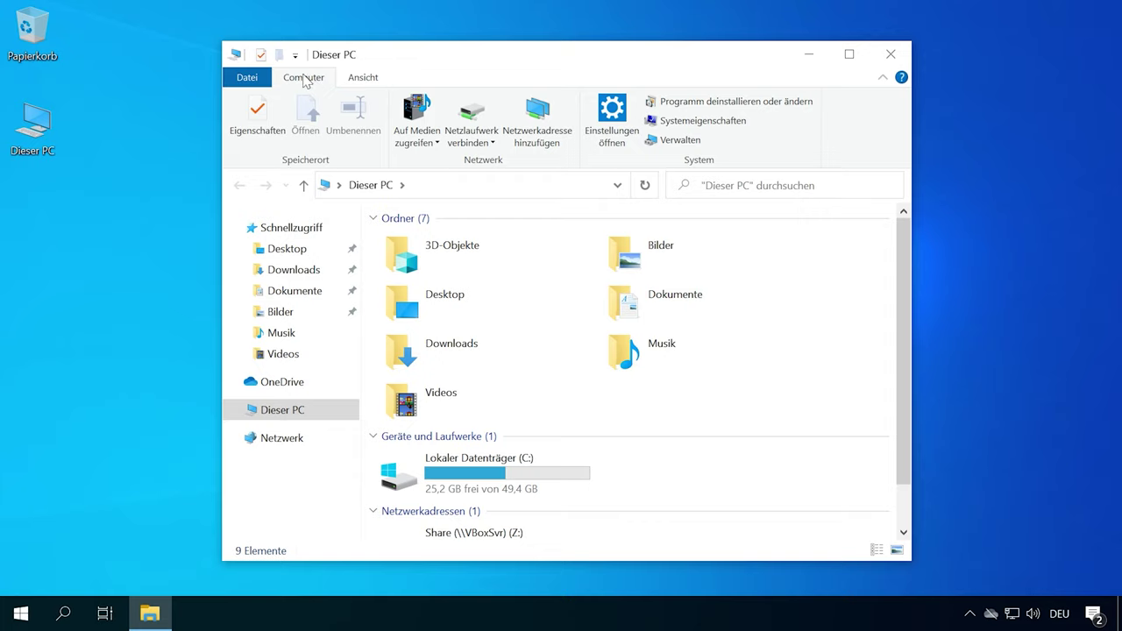
click(670, 143)
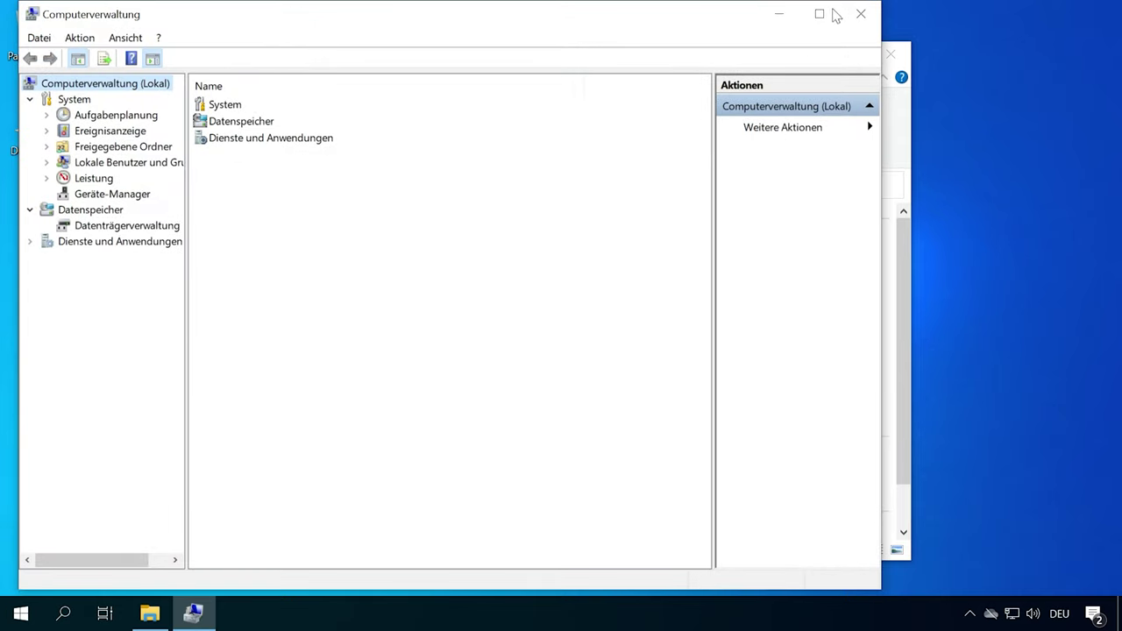
click(828, 14)
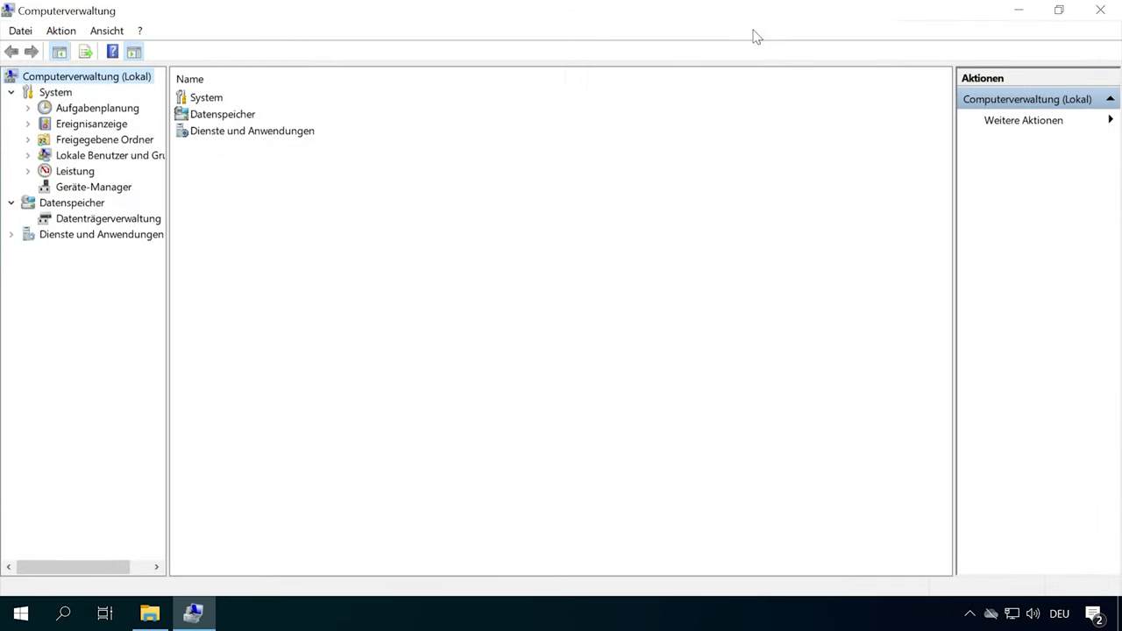
click(133, 218)
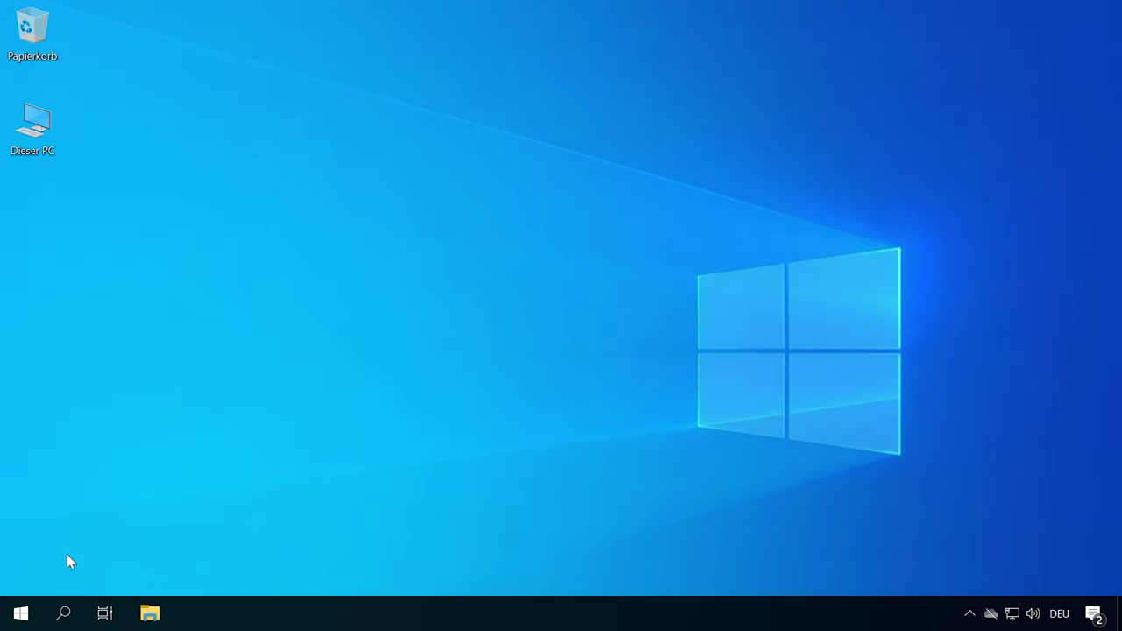
Open Datenträgerverwaltung directly as its own window and maximize it
right_click(21, 613)
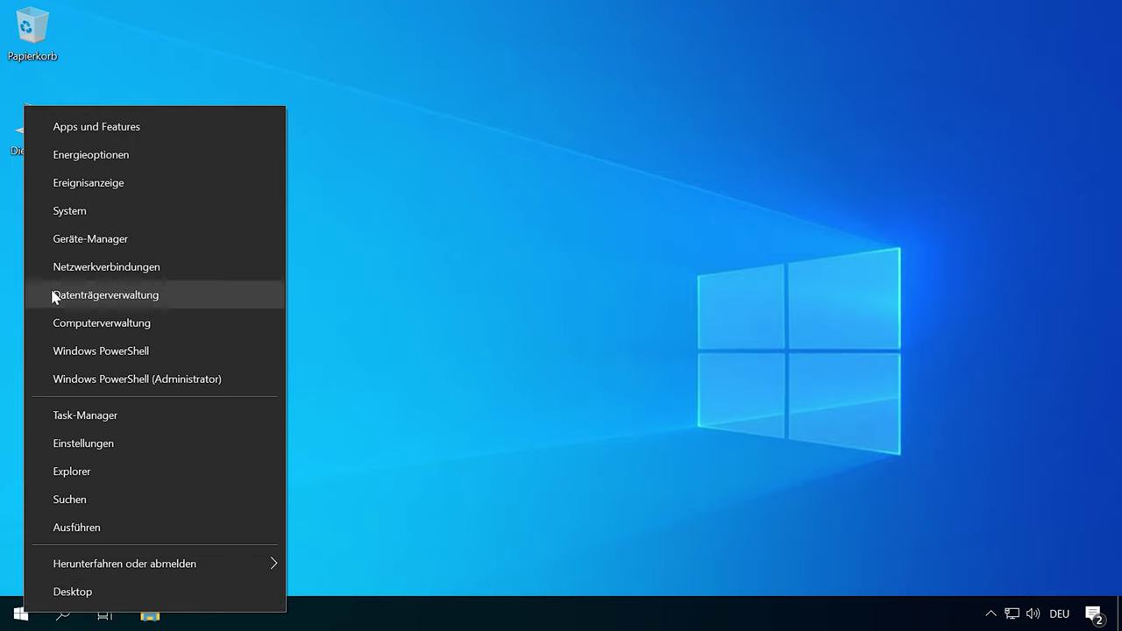
click(162, 297)
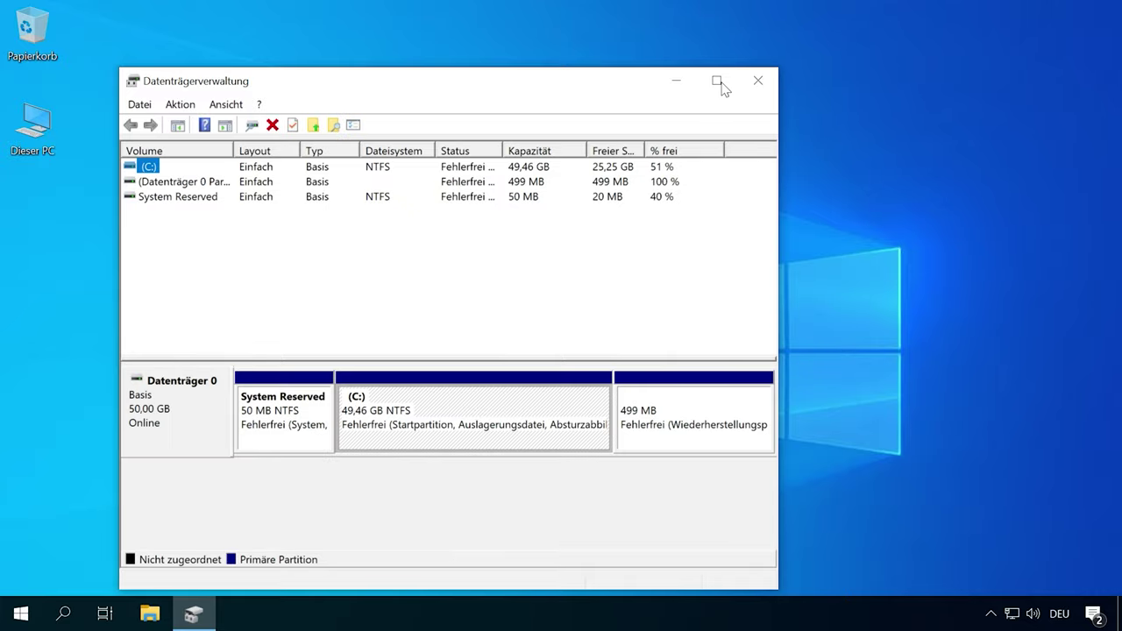
click(716, 80)
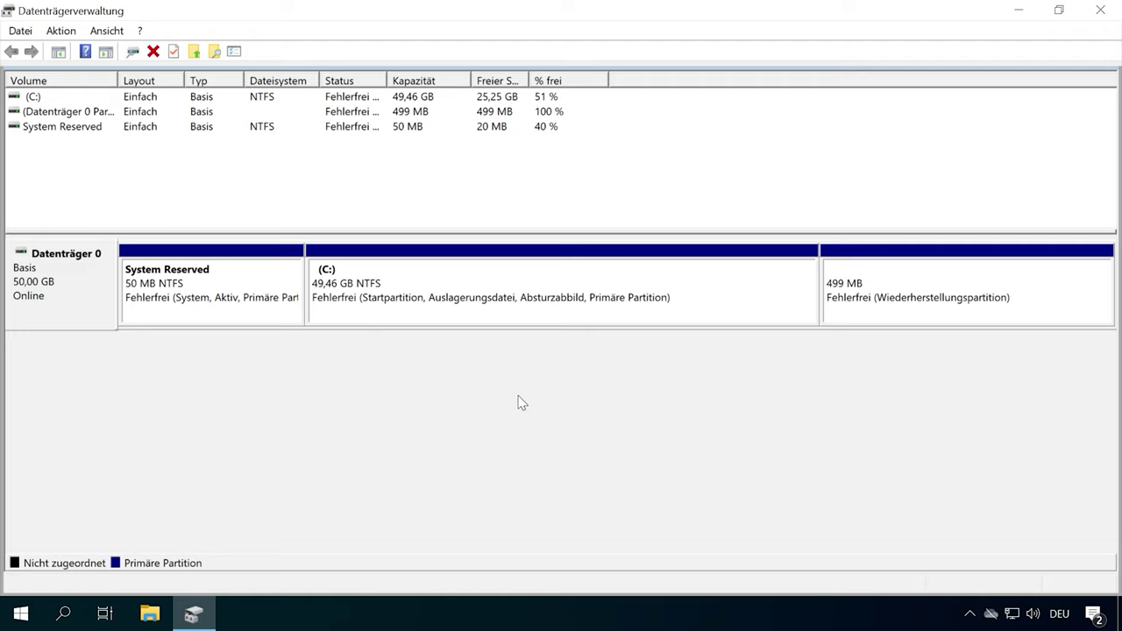
Start shrinking volume C: on Datenträger 0 and try 30000 MB as the space to shrink
click(467, 292)
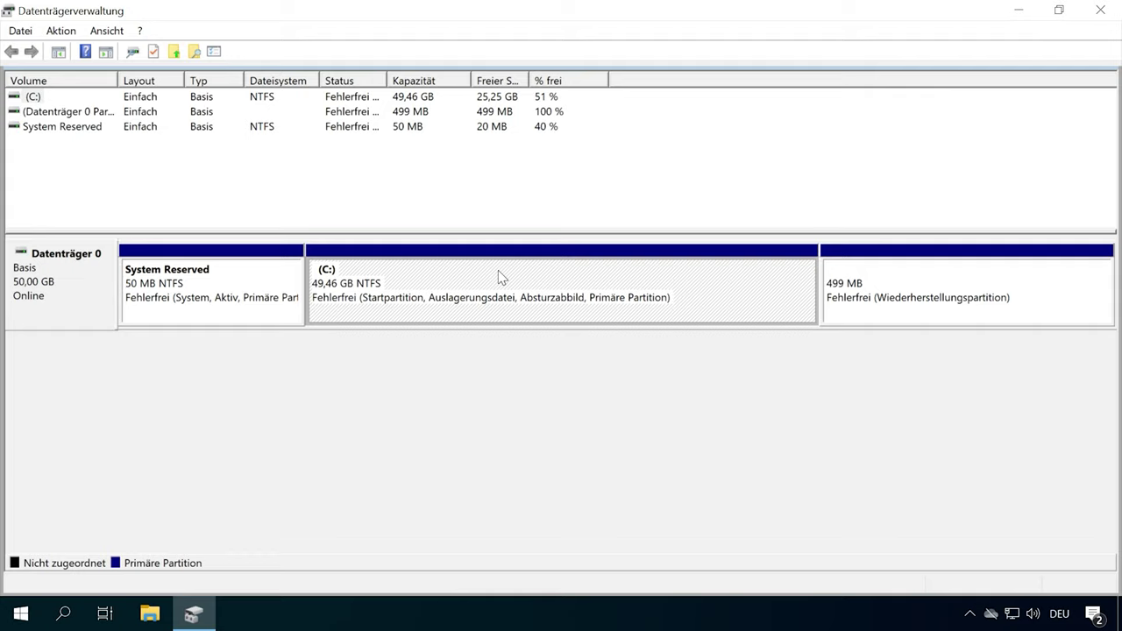
right_click(498, 277)
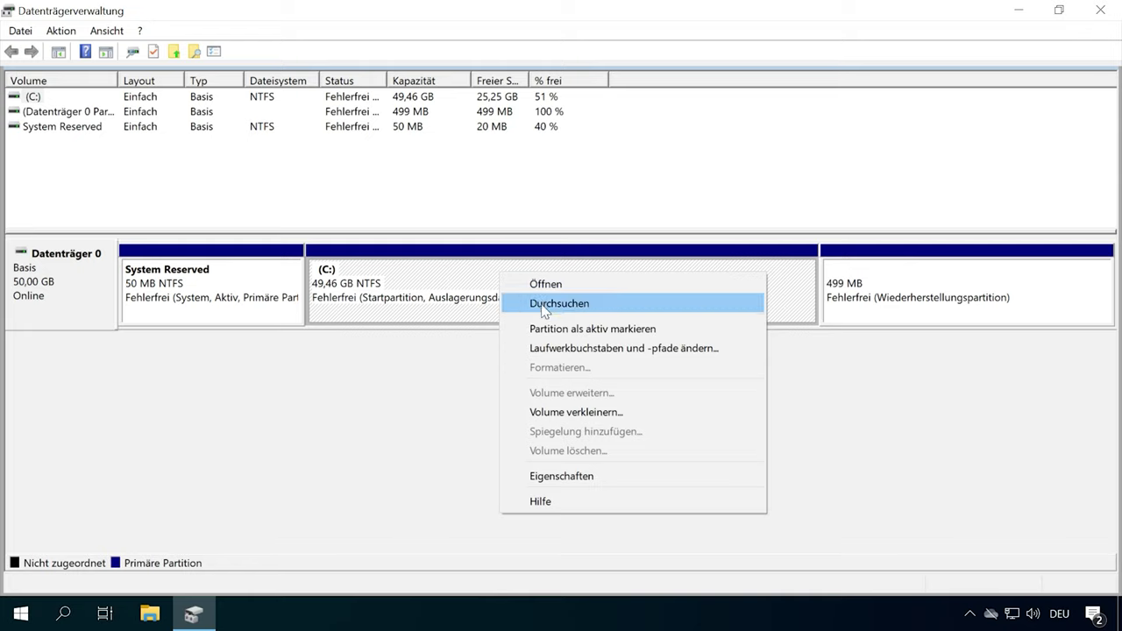
click(639, 416)
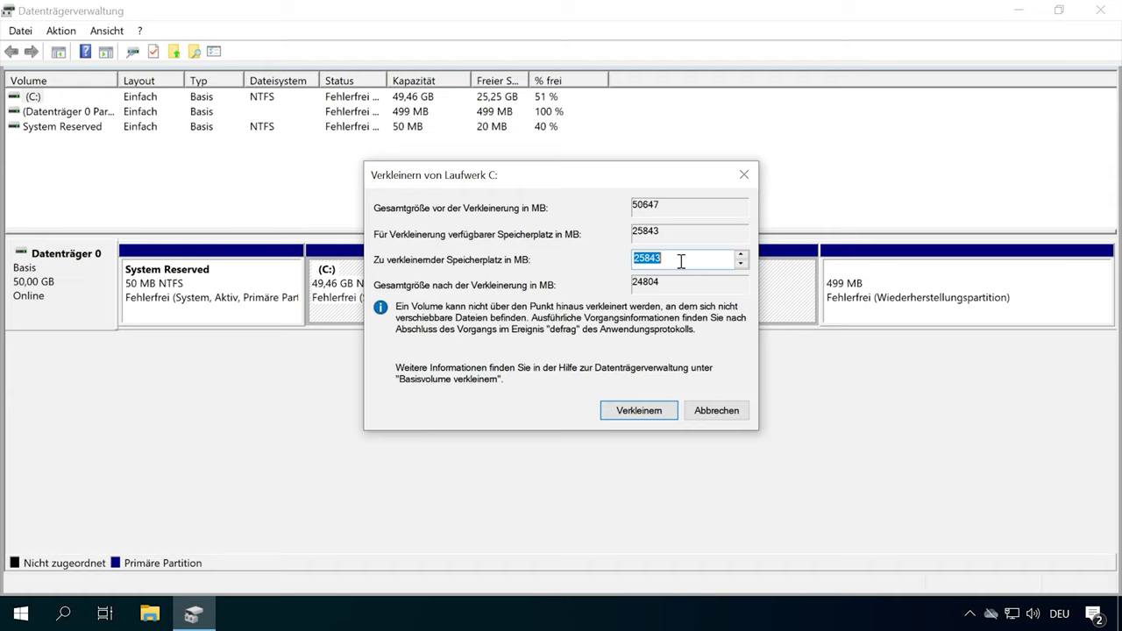
key(BackSpace)
text(30000)
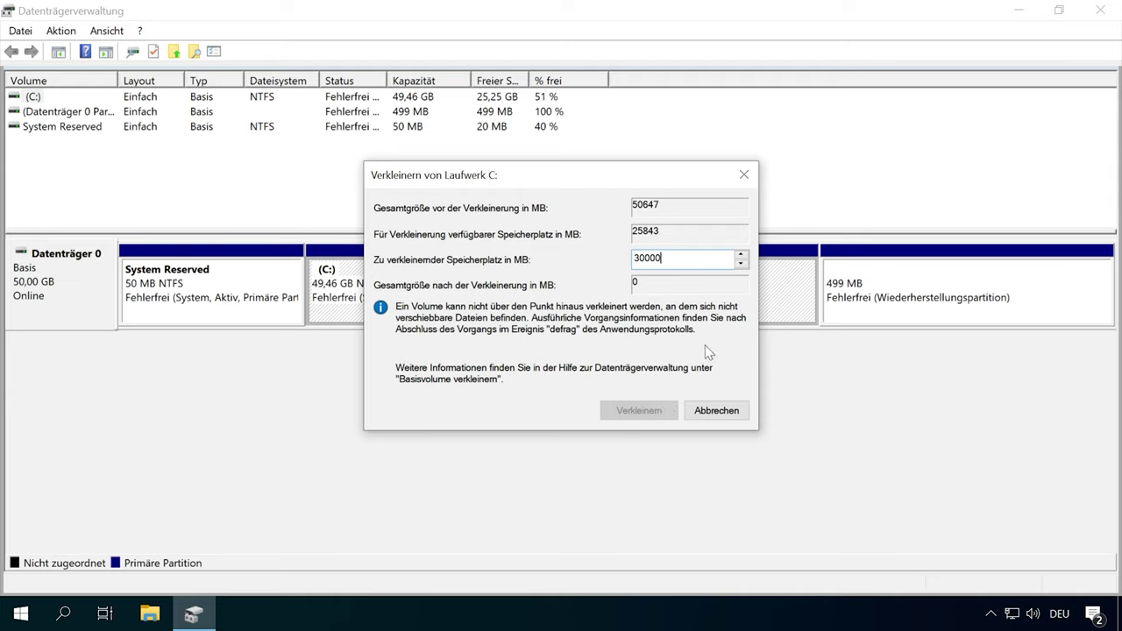
Set the space to shrink on drive C: to 2000 MB and carry out the shrink
key(BackSpace)
key(BackSpace)
key(BackSpace)
key(BackSpace)
key(BackSpace)
text(2000)
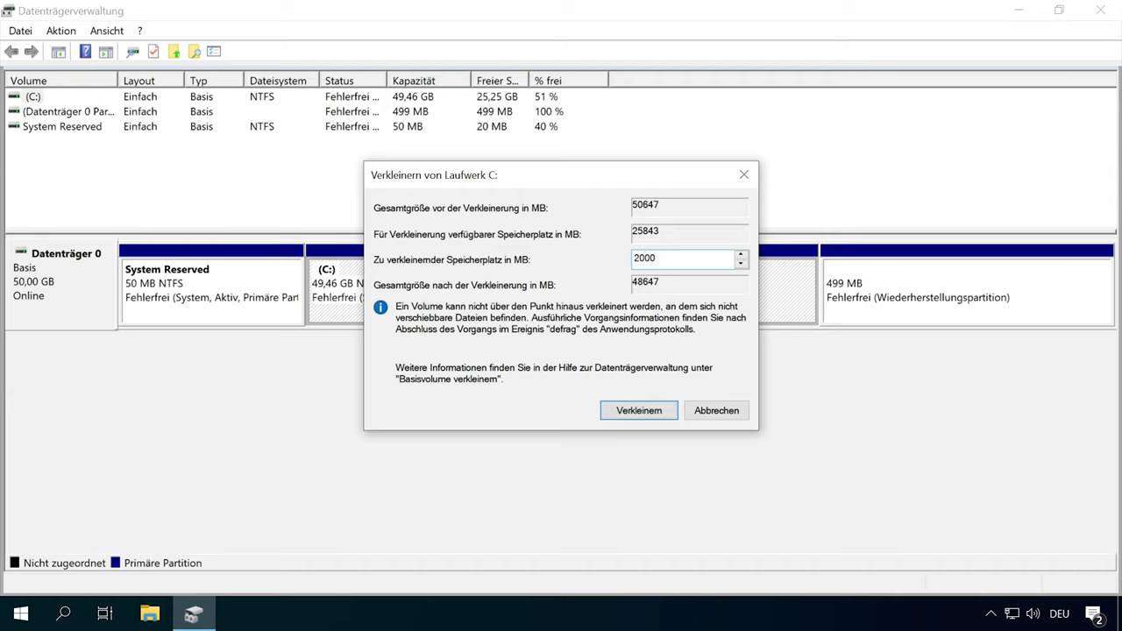
click(667, 412)
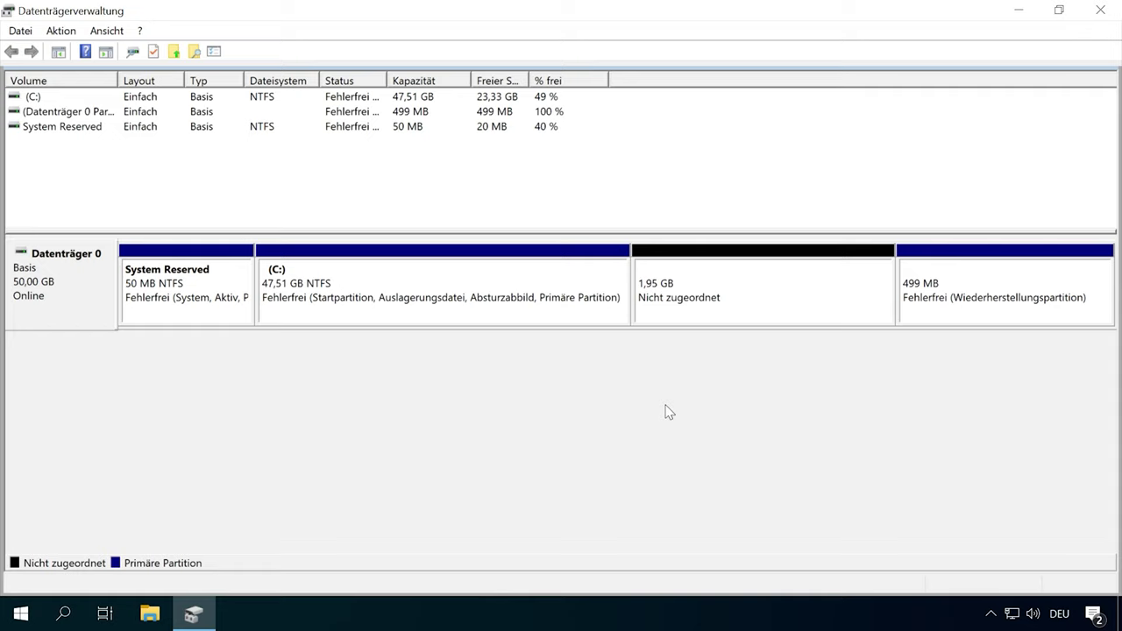
Create a 1999 MB simple volume in Datenträger 0's unallocated space with drive letter D, quick-formatted as NTFS with the label Volume
click(738, 296)
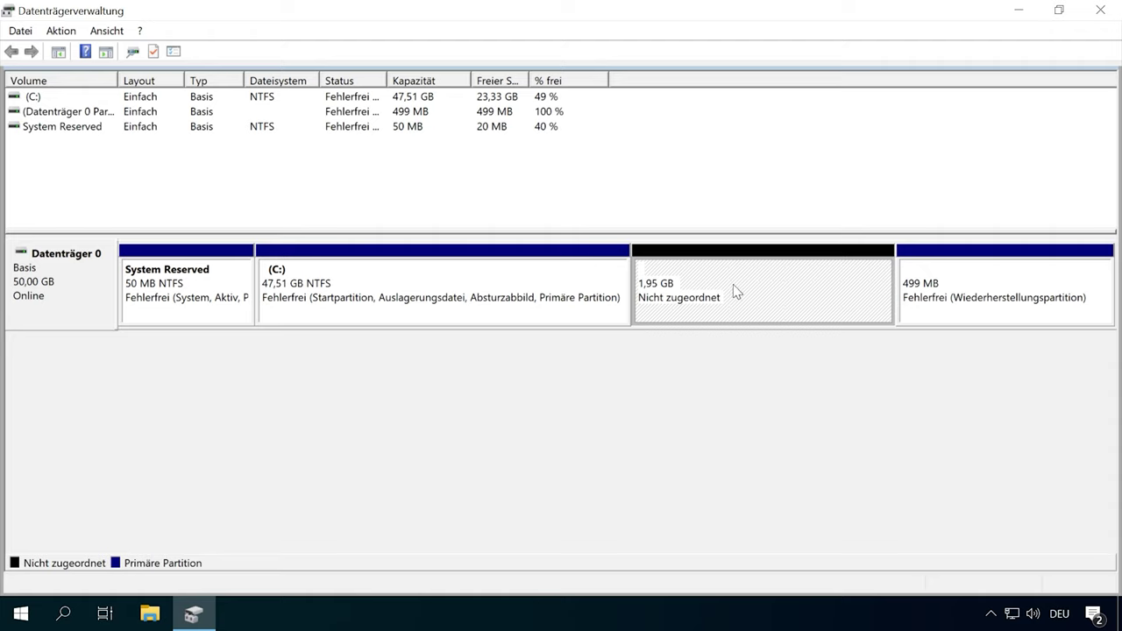
right_click(735, 292)
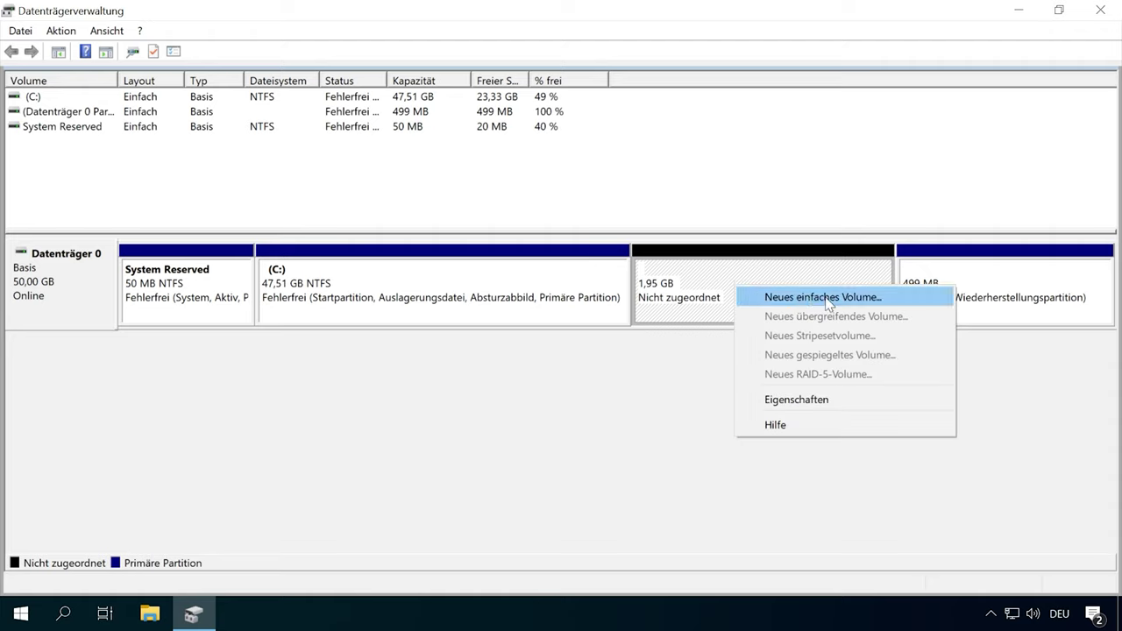
click(891, 295)
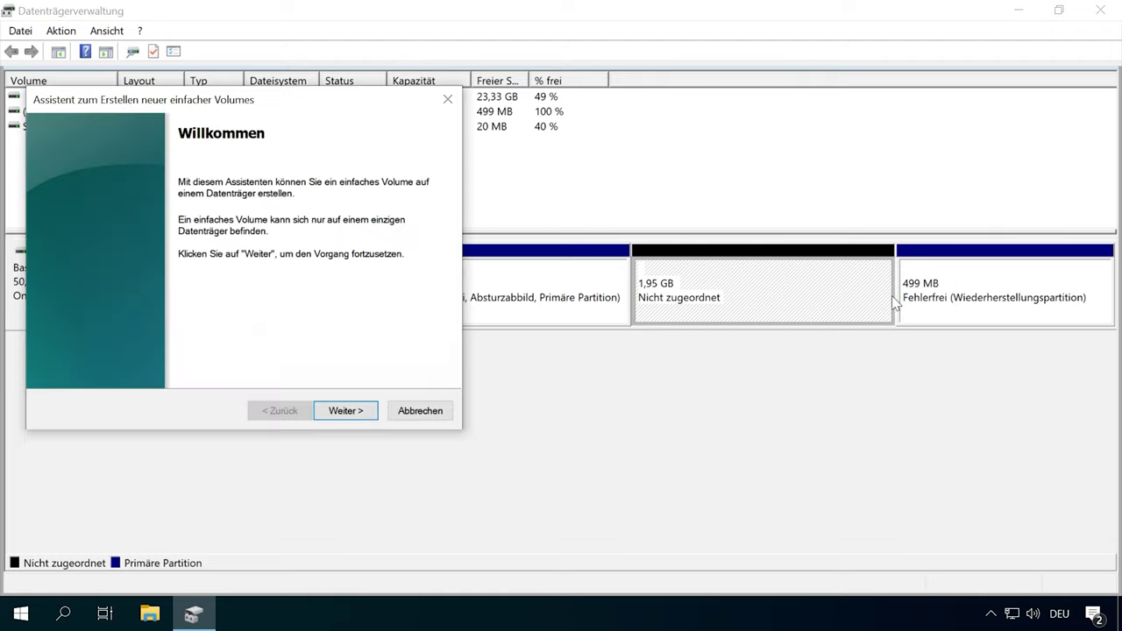
drag(362, 100, 603, 111)
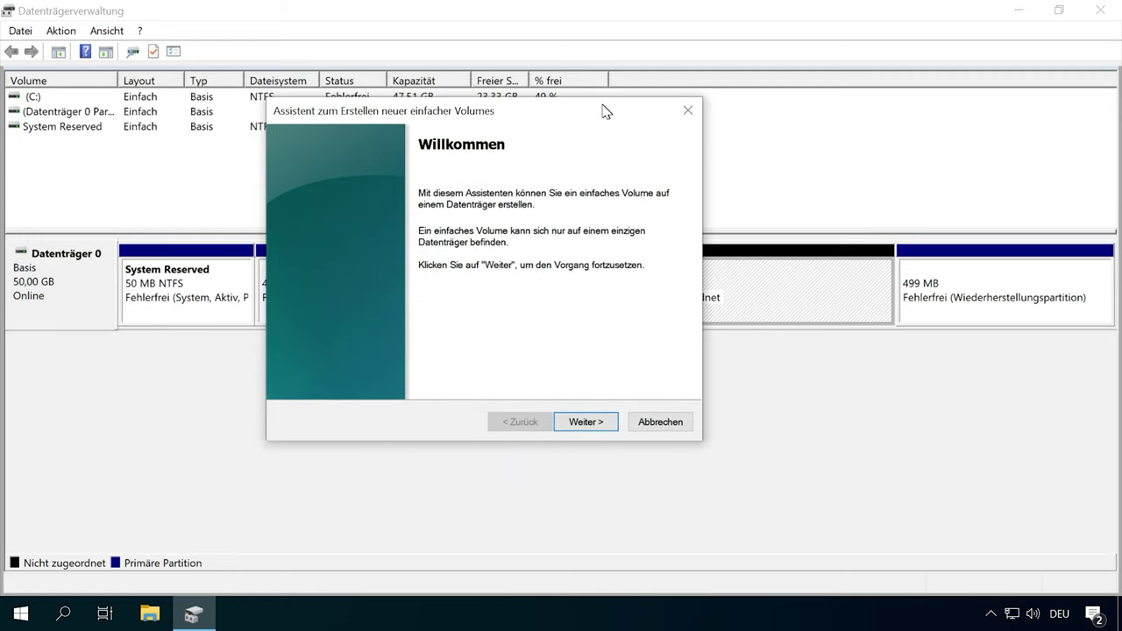
click(585, 421)
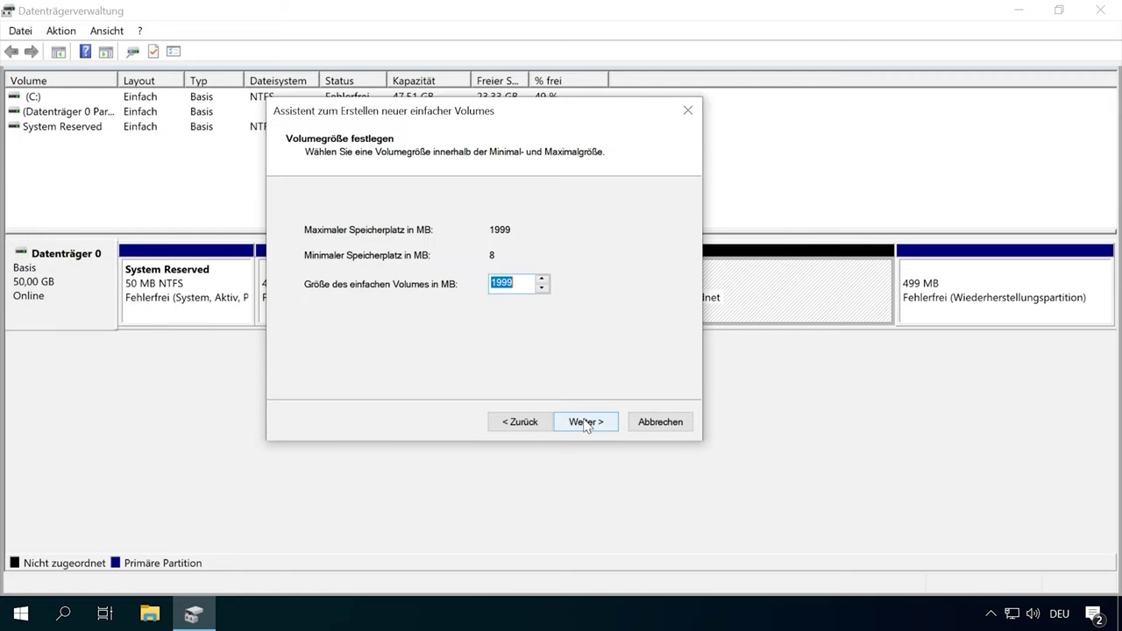
click(585, 423)
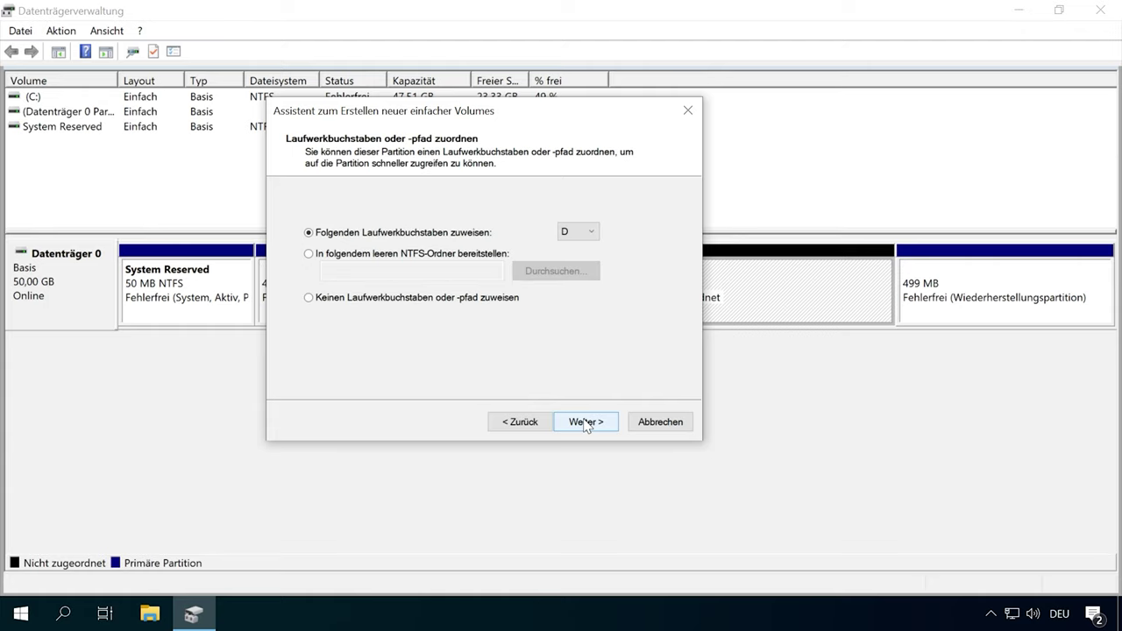
click(585, 423)
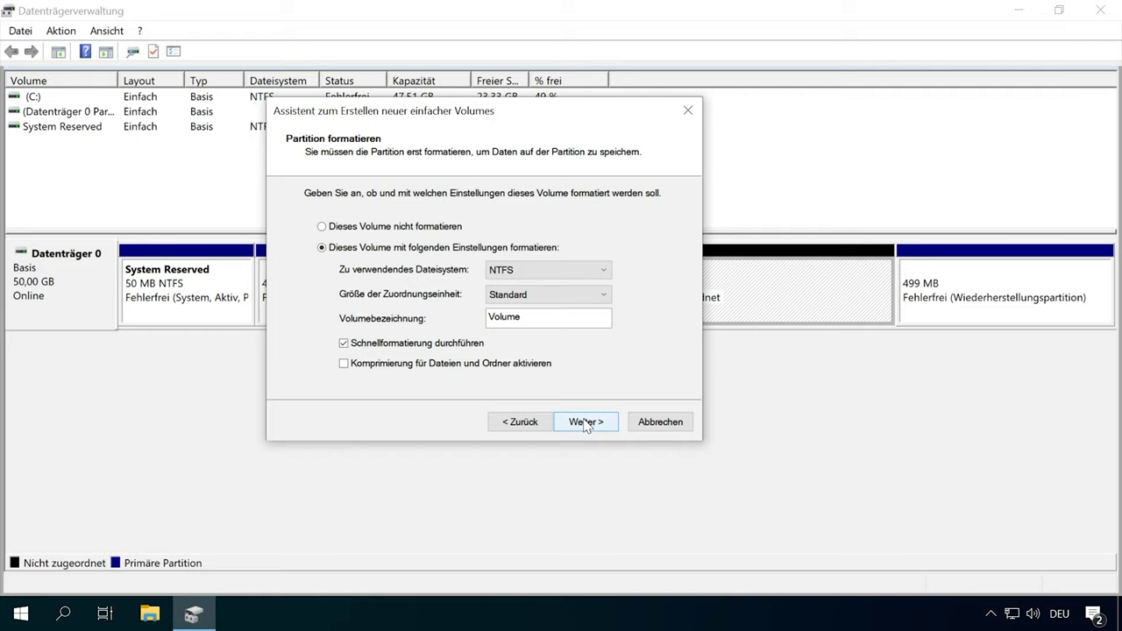
click(586, 422)
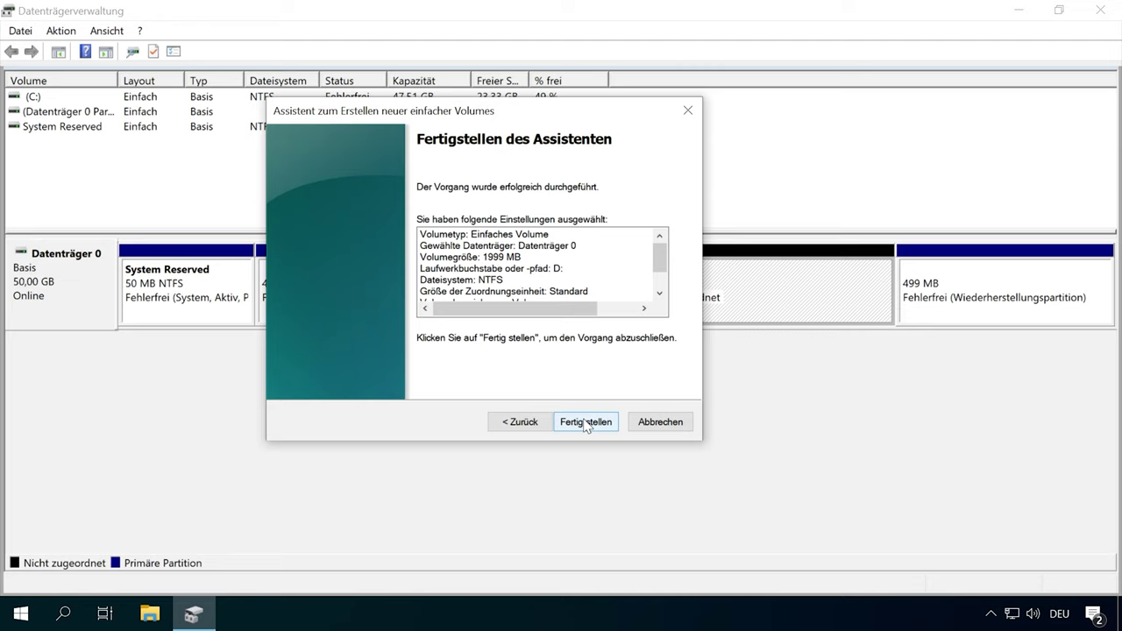
click(585, 422)
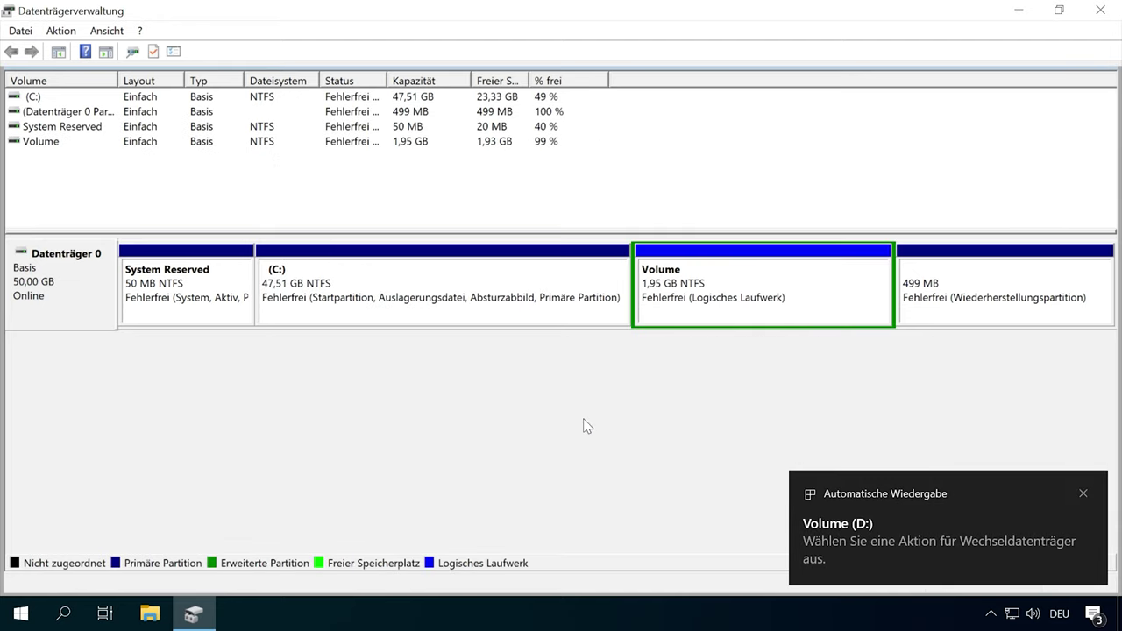
Open the new Volume (D:) in a maximized File Explorer and inspect the drive under Dieser PC
click(834, 527)
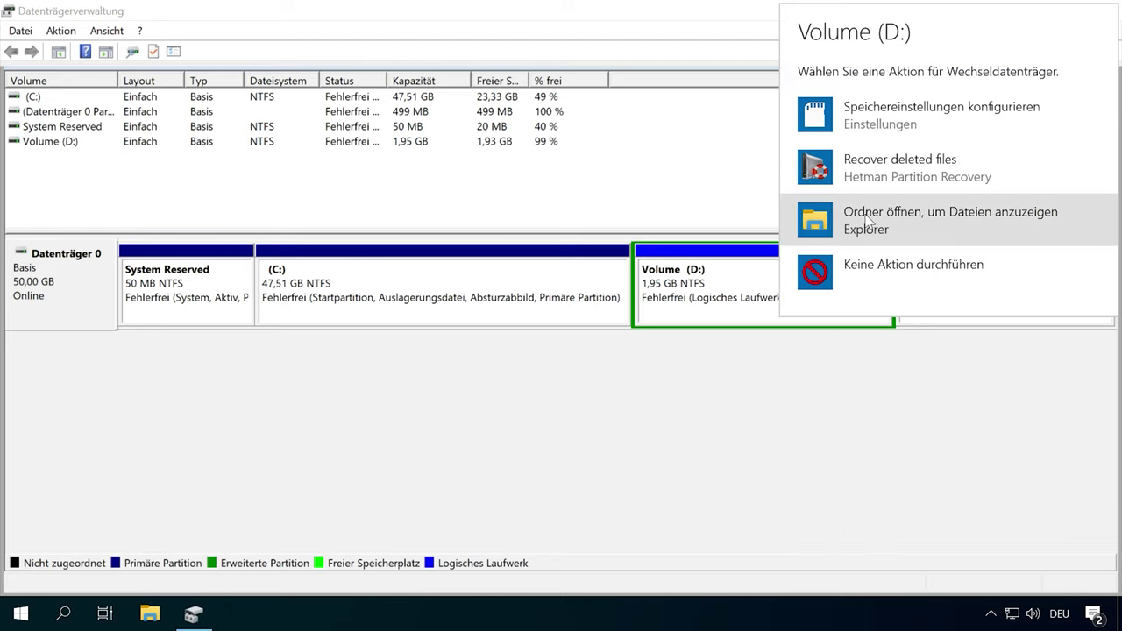
click(868, 219)
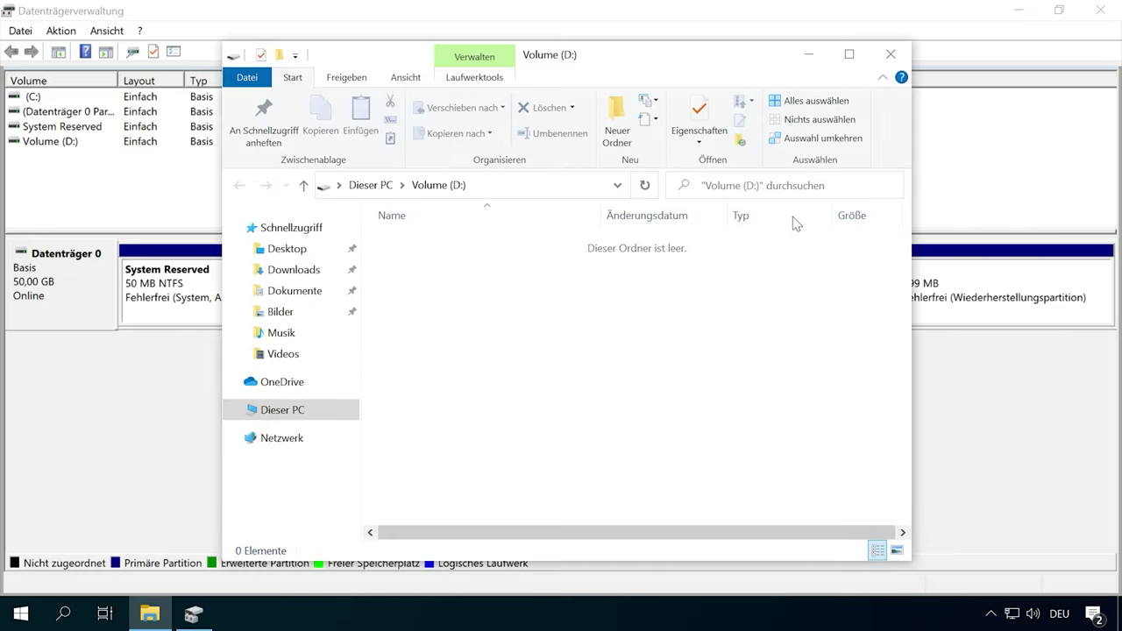
click(849, 54)
click(75, 366)
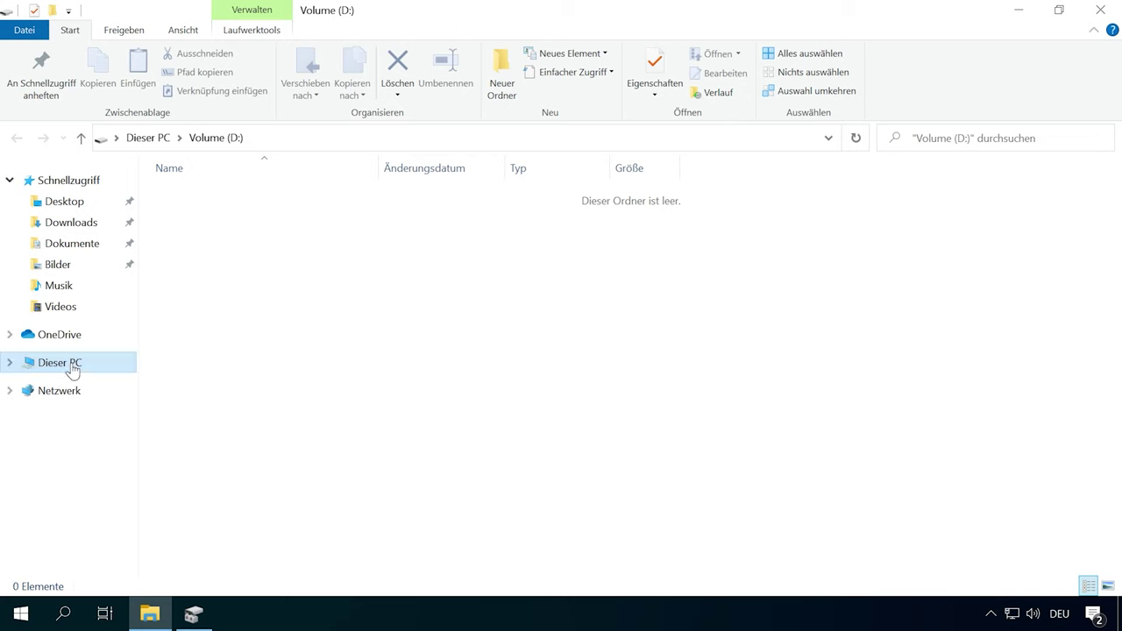
click(448, 417)
click(461, 331)
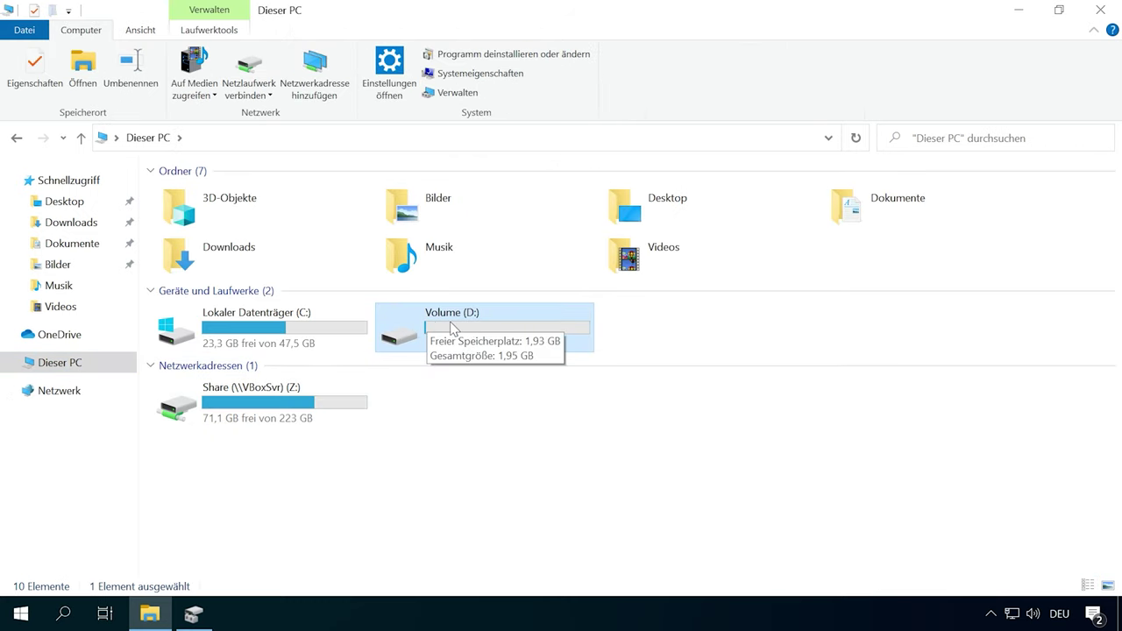
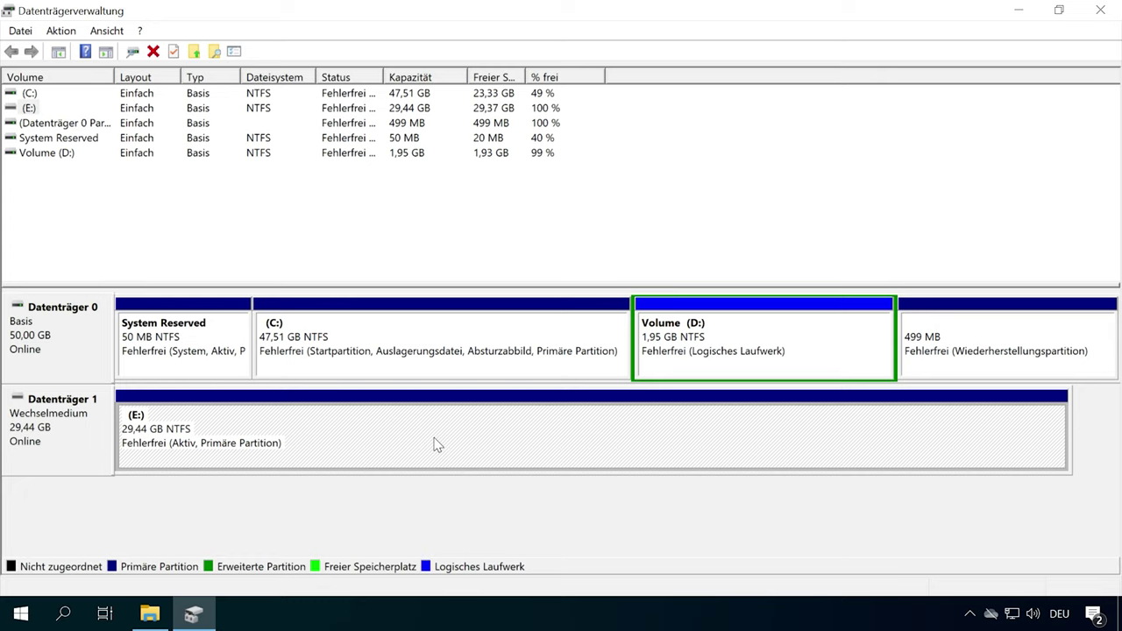
Shrink volume E: on the removable Datenträger 1 by 3000 MB
right_click(436, 443)
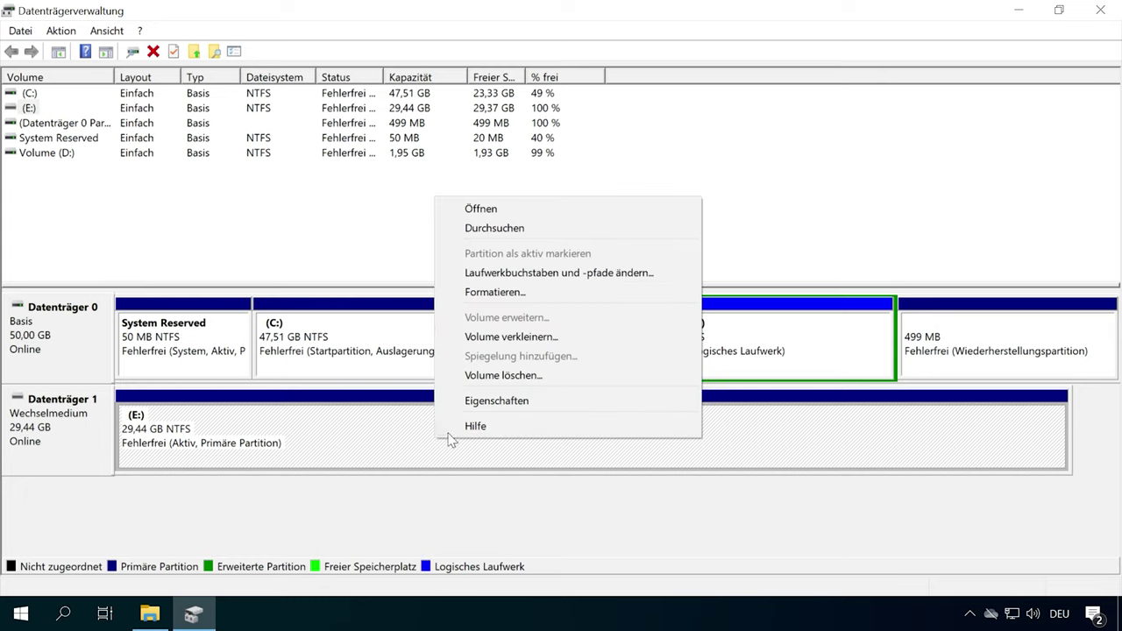
click(517, 336)
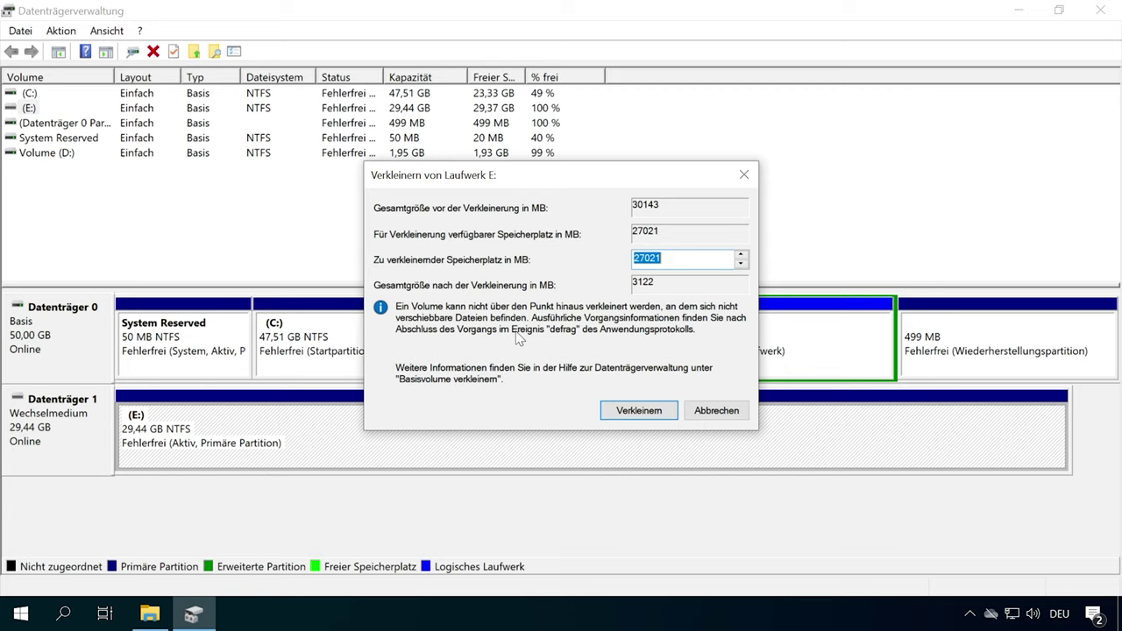
text(3000)
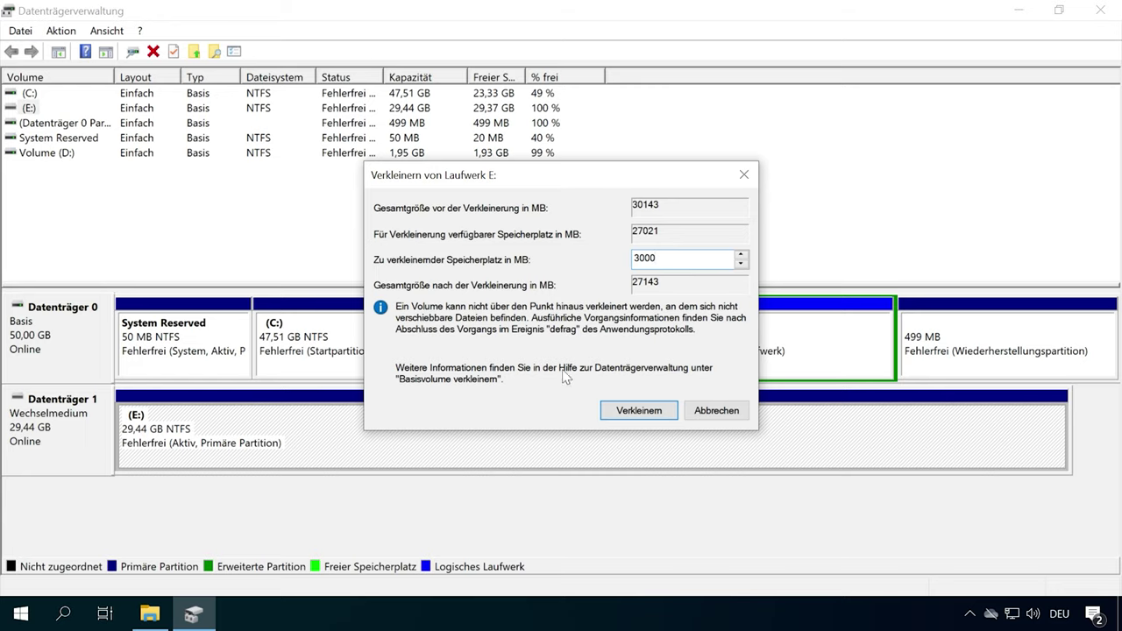
click(638, 410)
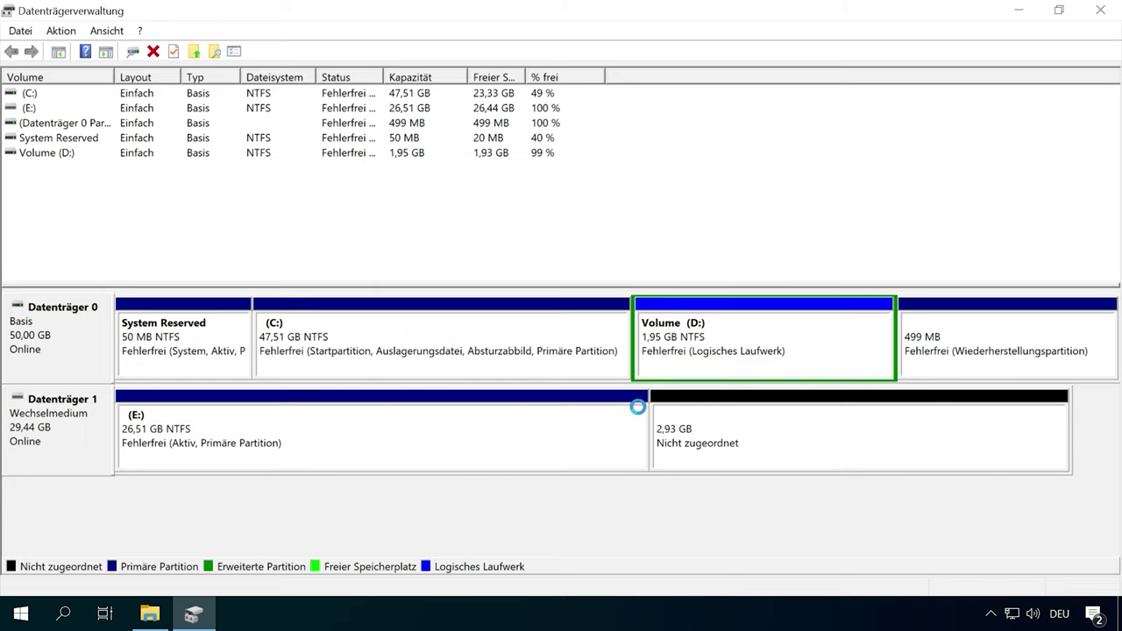
Create a 2999 MB simple volume in Datenträger 1's unallocated space with drive letter F, quick-formatted as NTFS with the label Volume
click(723, 424)
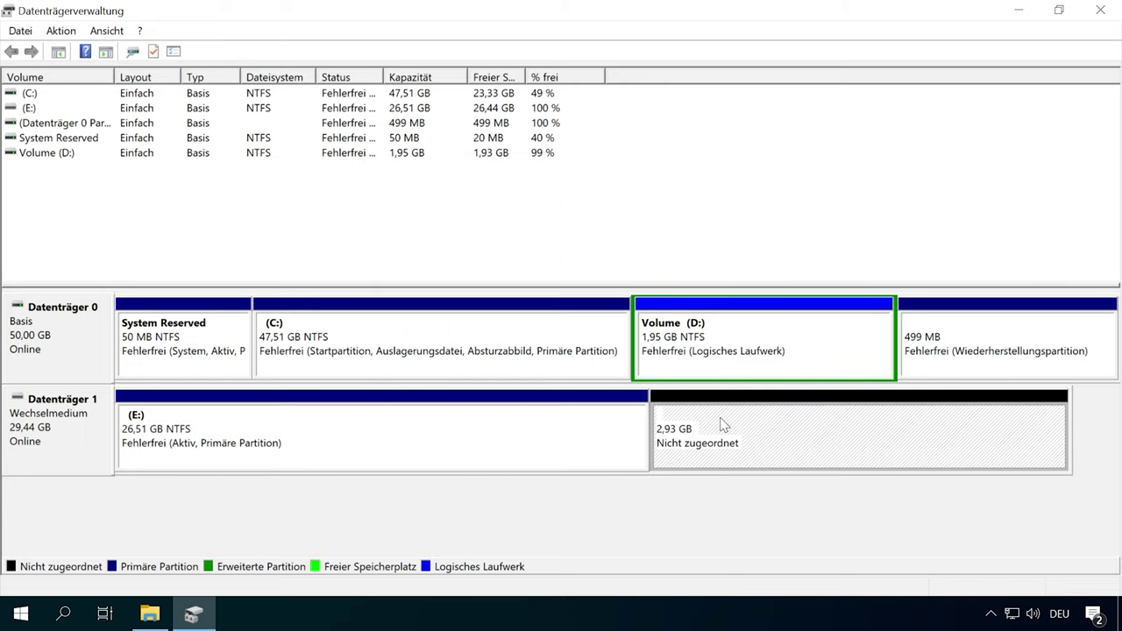
right_click(837, 427)
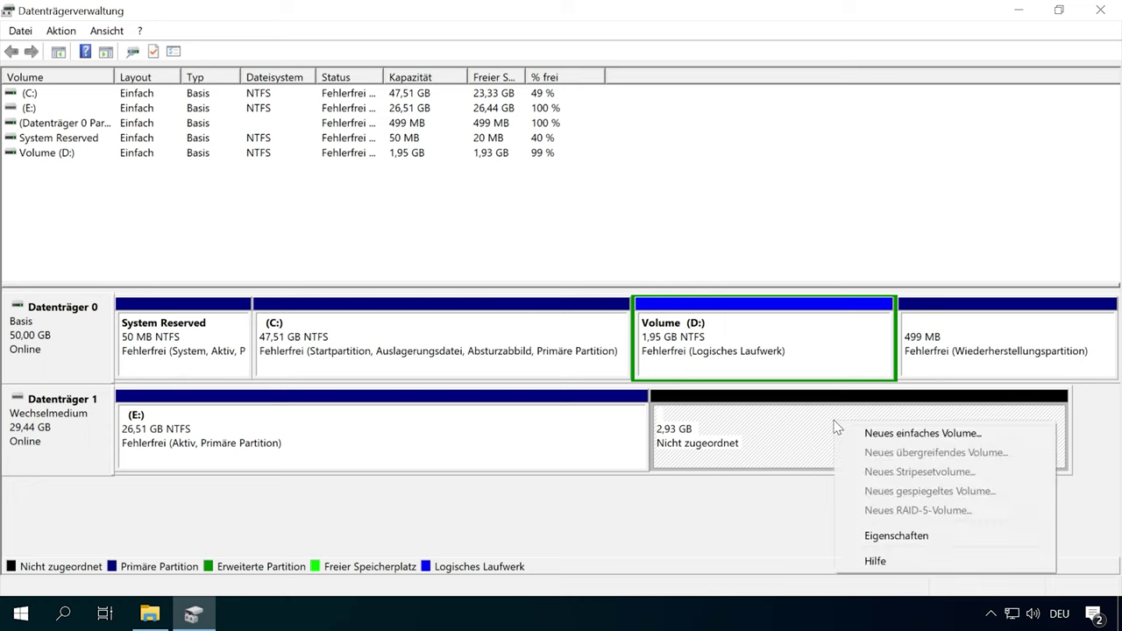
click(901, 434)
drag(346, 97, 507, 109)
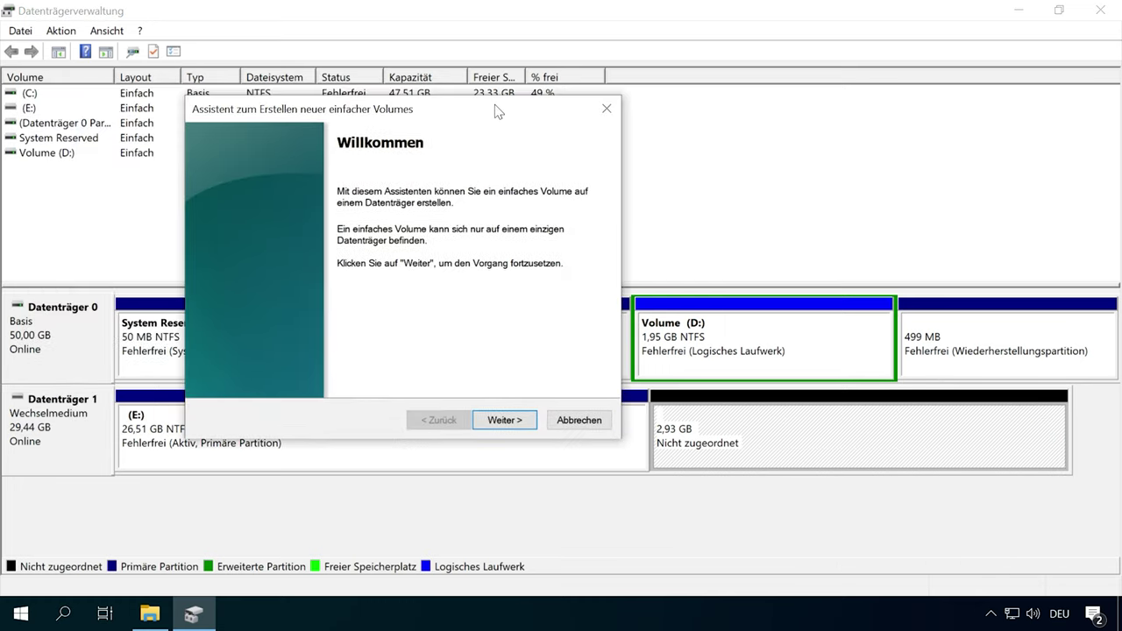
click(521, 421)
click(520, 422)
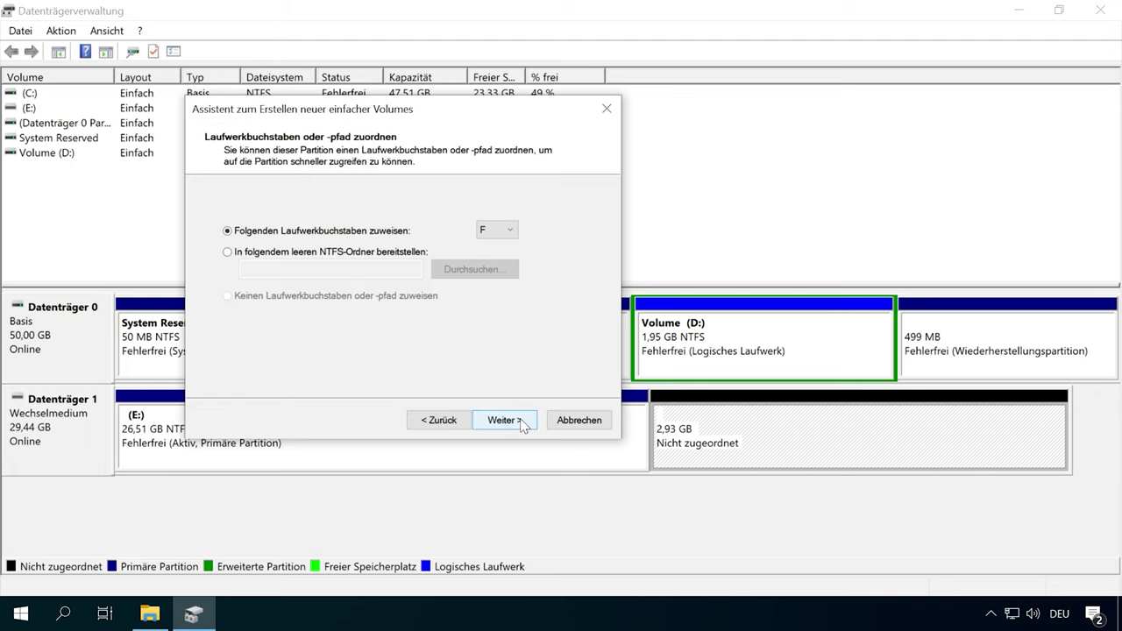
click(521, 421)
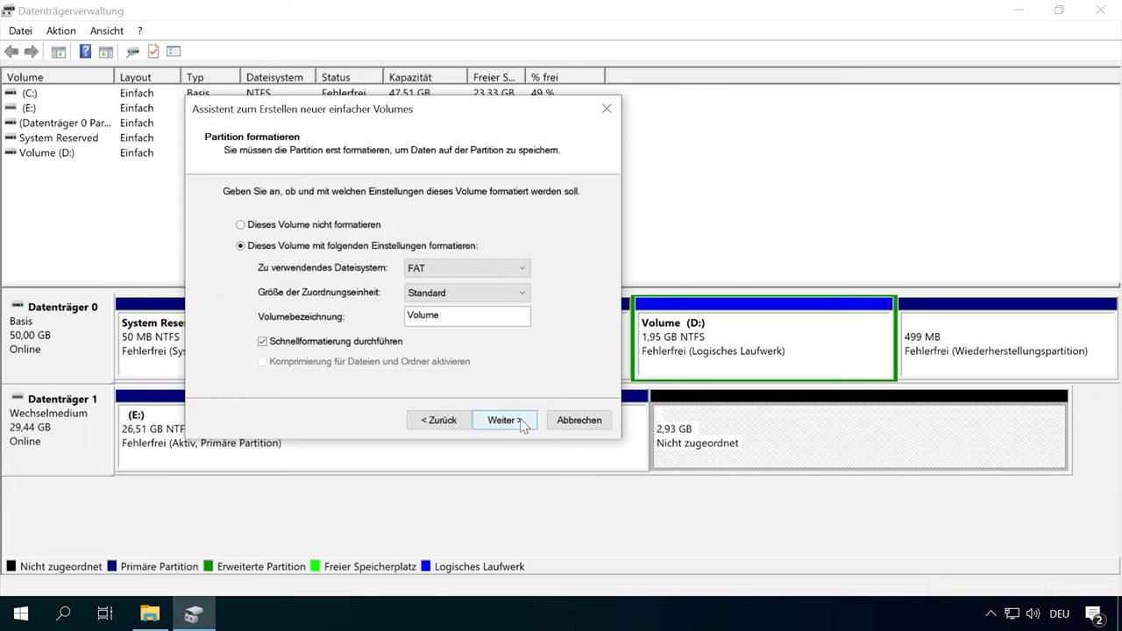
click(420, 270)
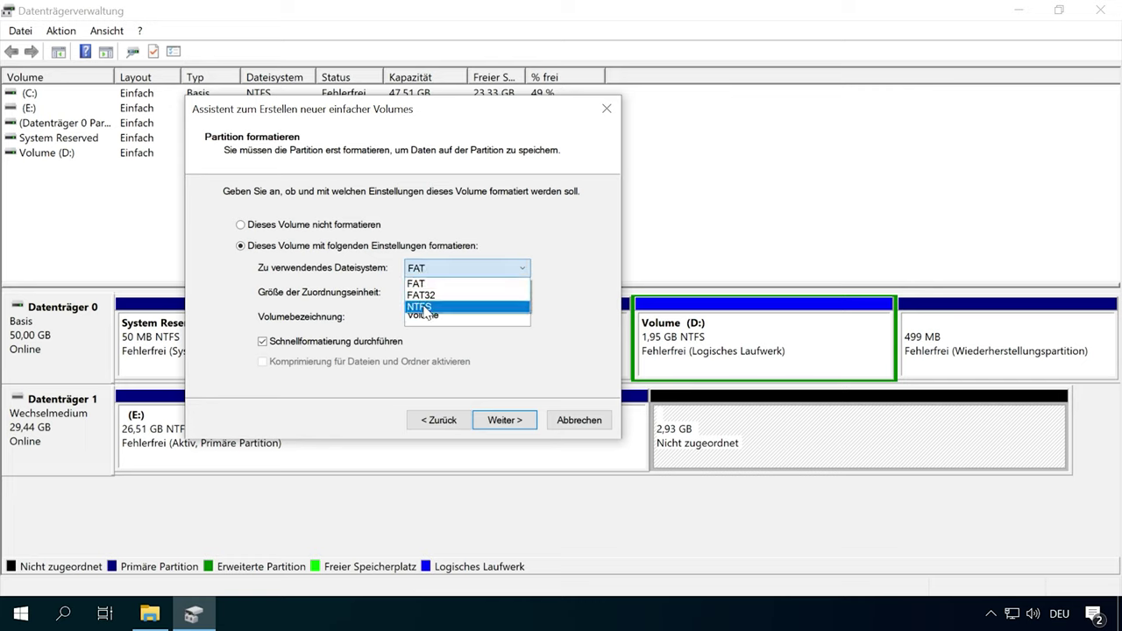
click(423, 308)
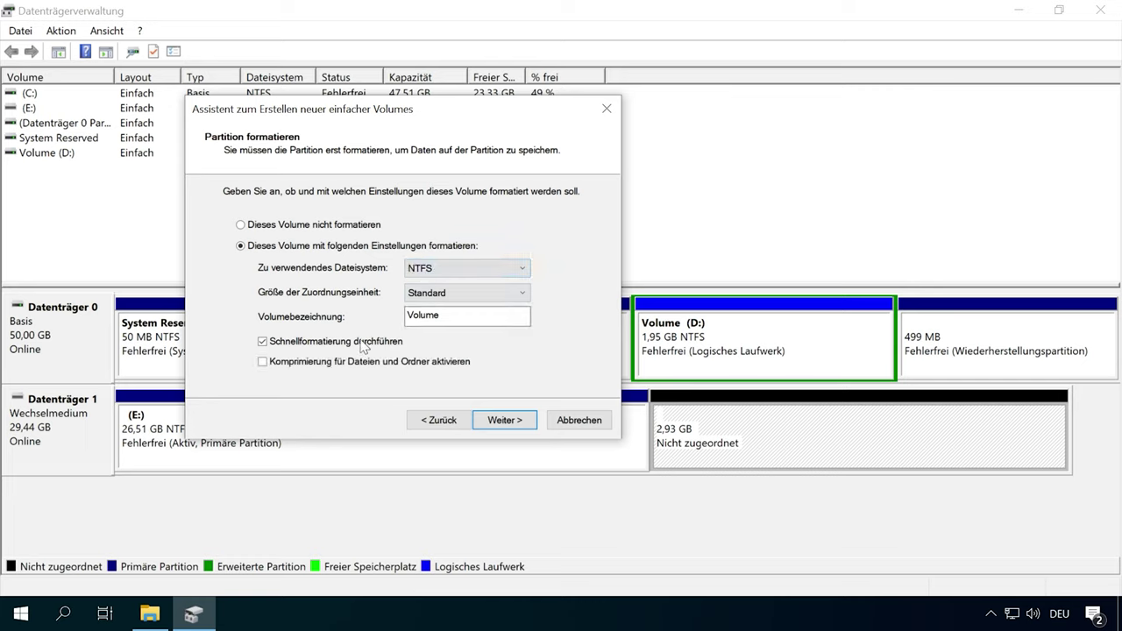
click(502, 421)
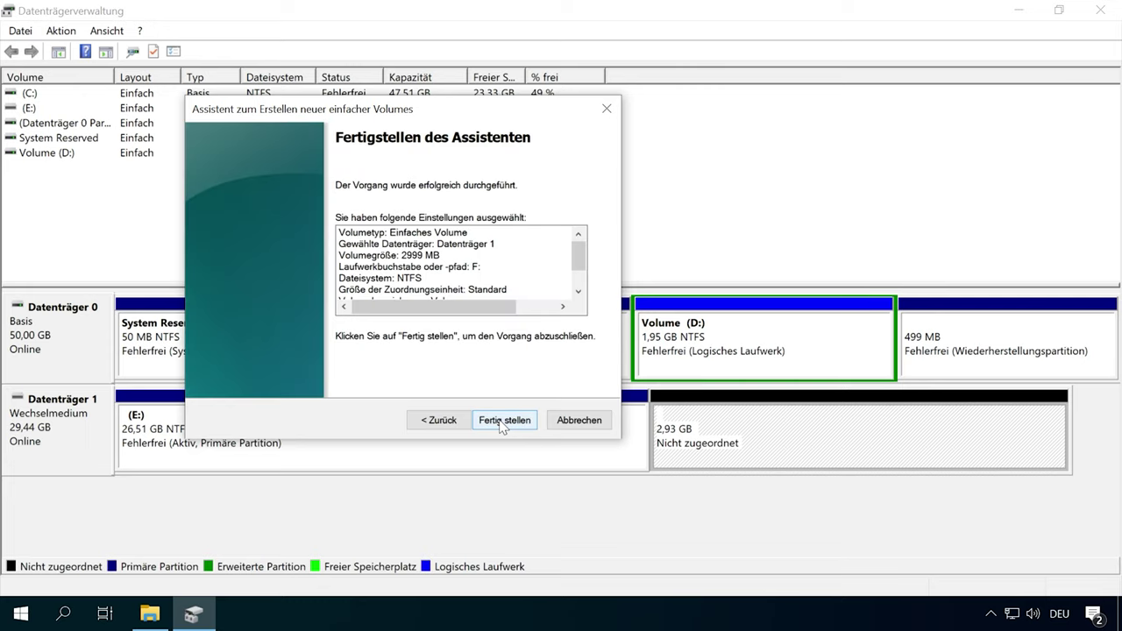
click(502, 422)
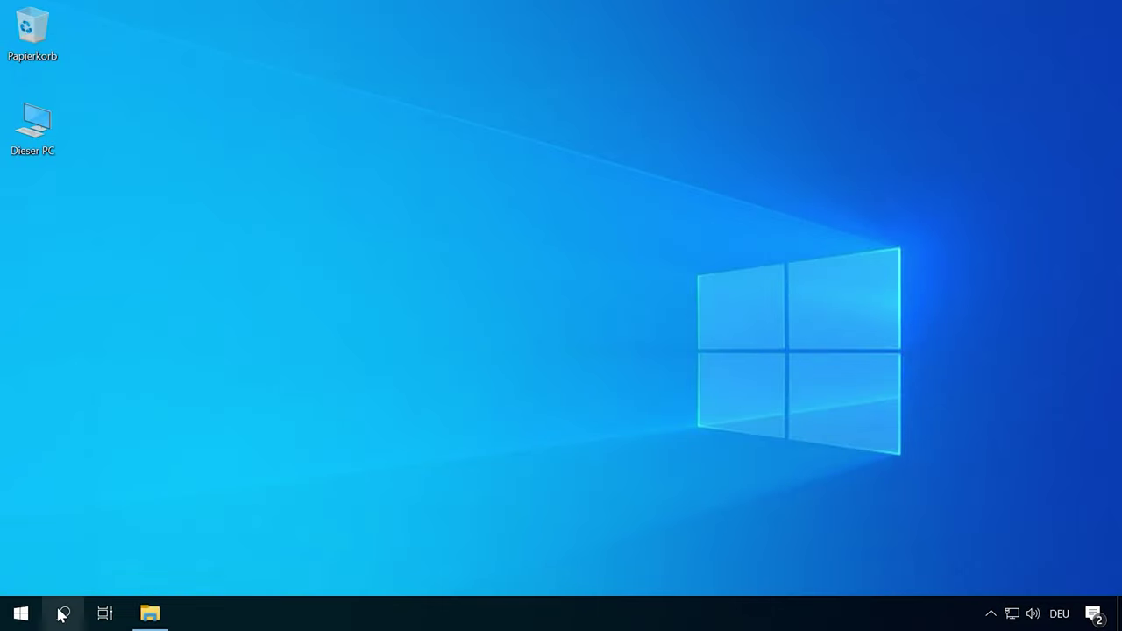
Find cmd through Windows Search and open the Command Prompt (Eingabeaufforderung) as administrator
click(62, 614)
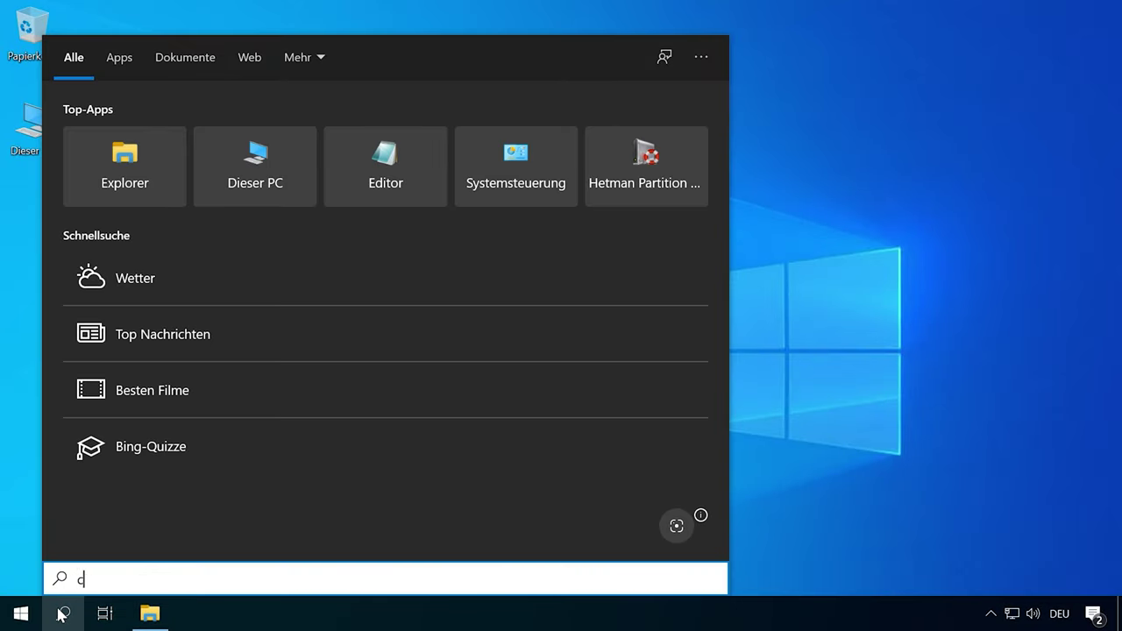
text(cmd)
right_click(181, 146)
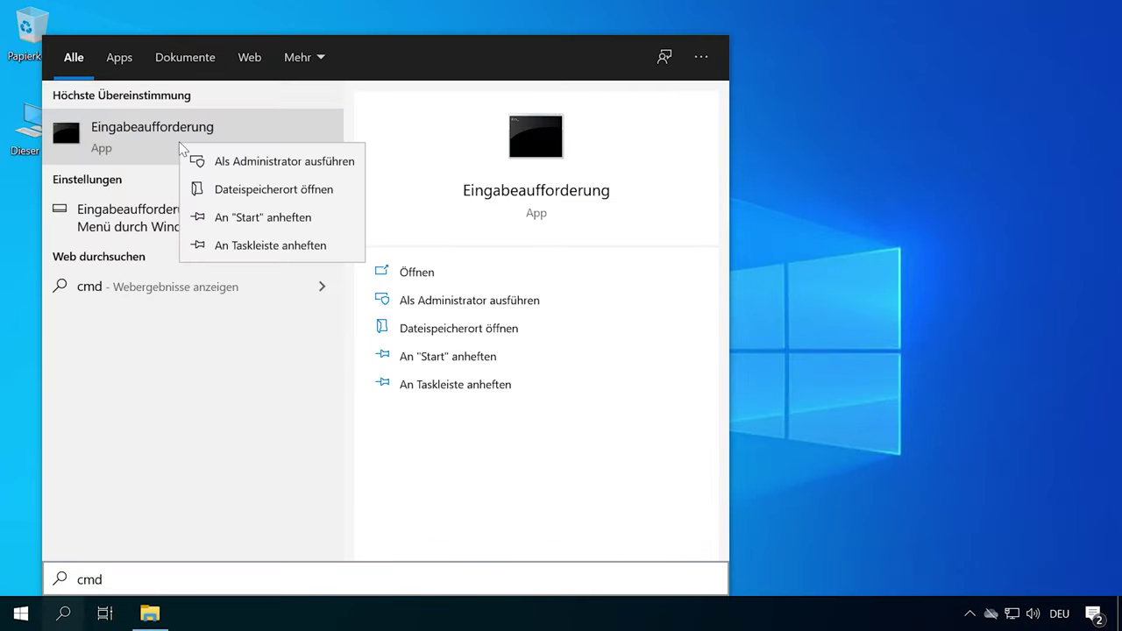
click(329, 161)
key(Left)
key(Return)
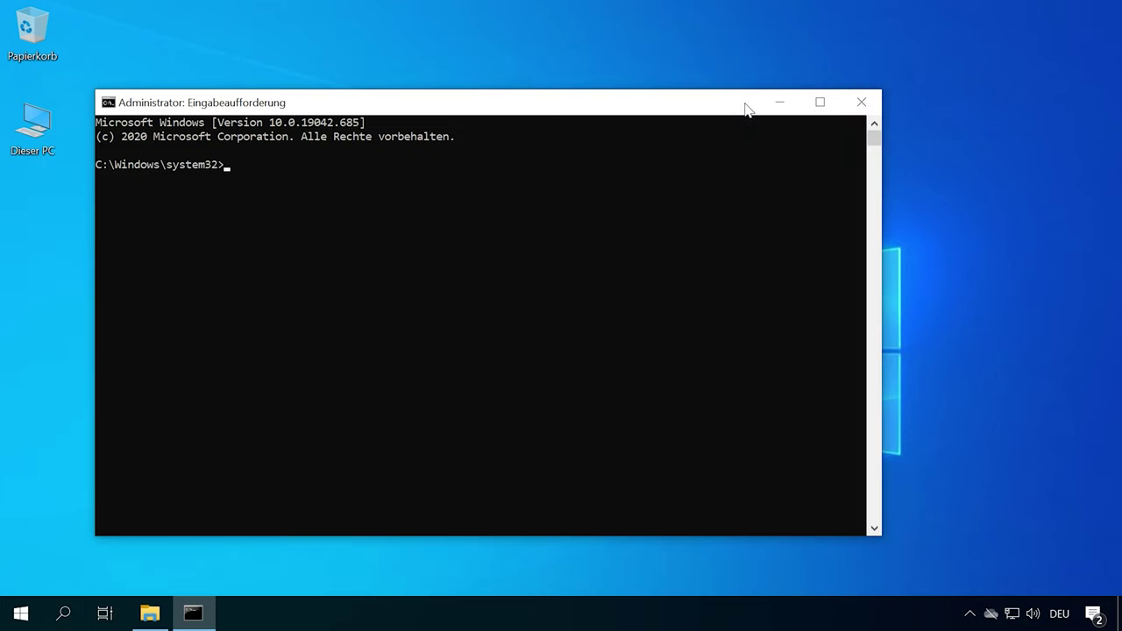
drag(599, 110, 650, 81)
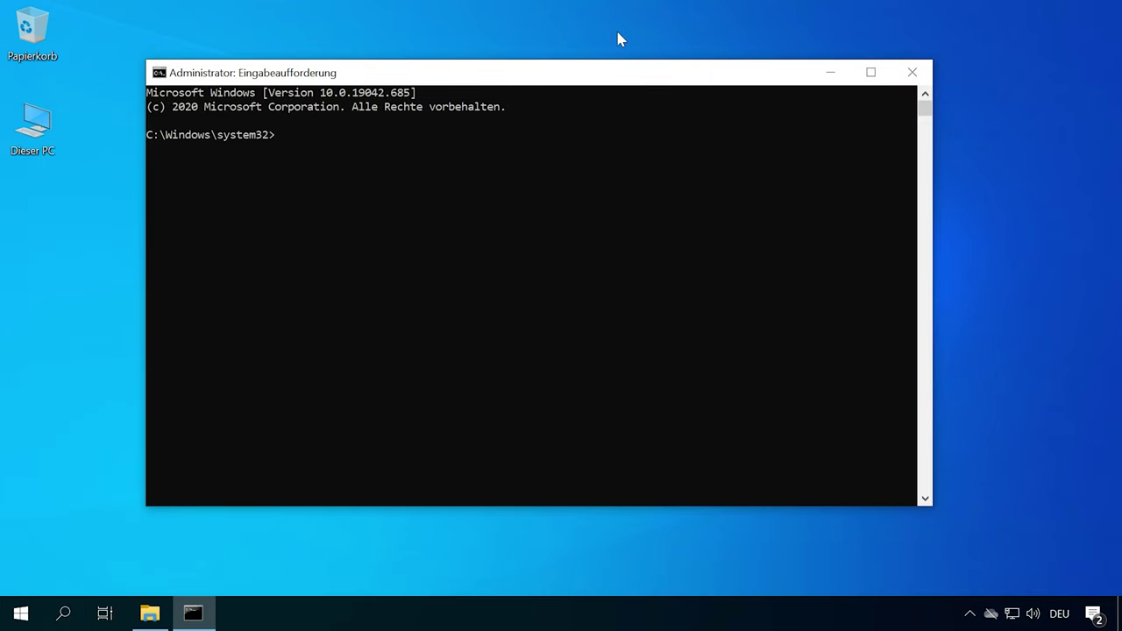
Start diskpart and list all volumes with list volume
text(diskpart)
key(Return)
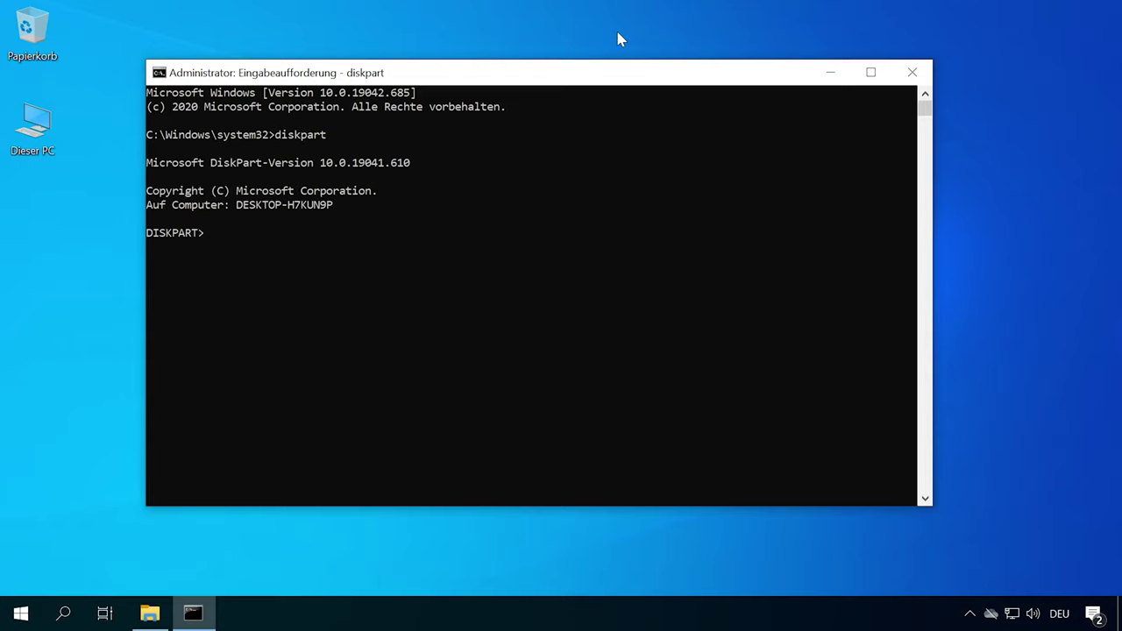
text(list volume)
key(Return)
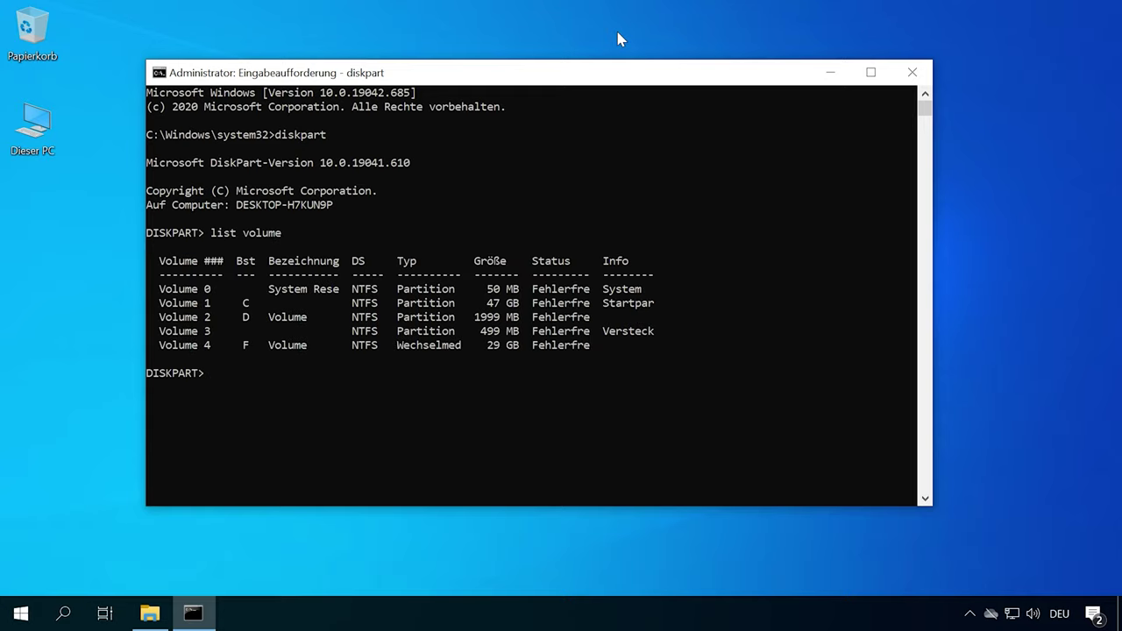
Select volume 4 in DiskPart and shrink it by 3000 MB with shrink desired=3000
text(select volume)
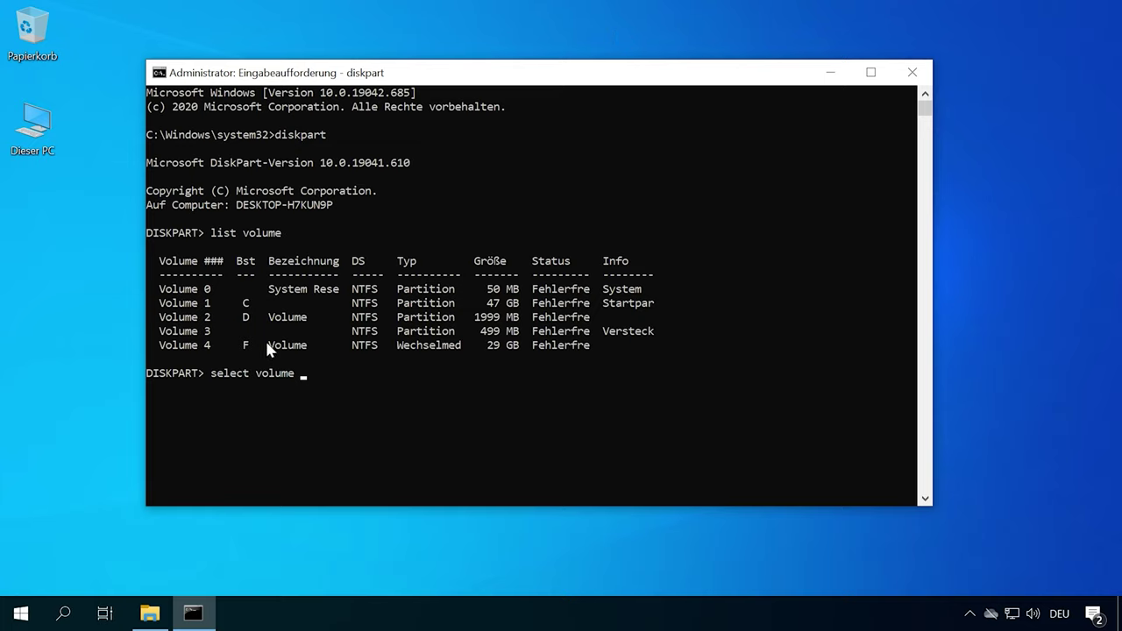
text( 4)
key(Return)
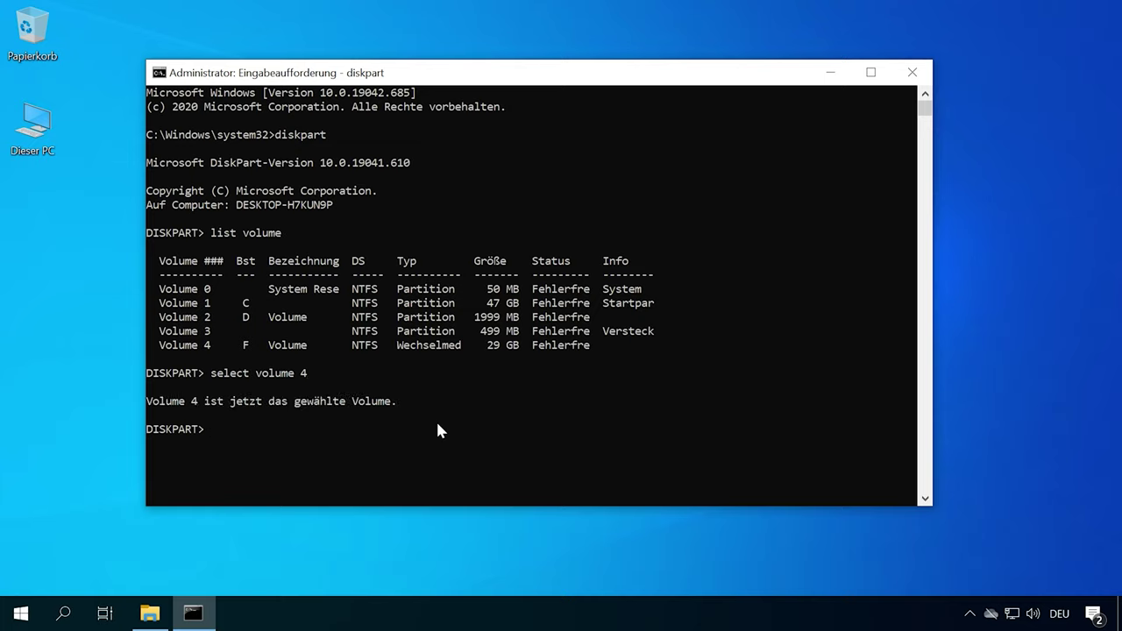
text(shrink desired)
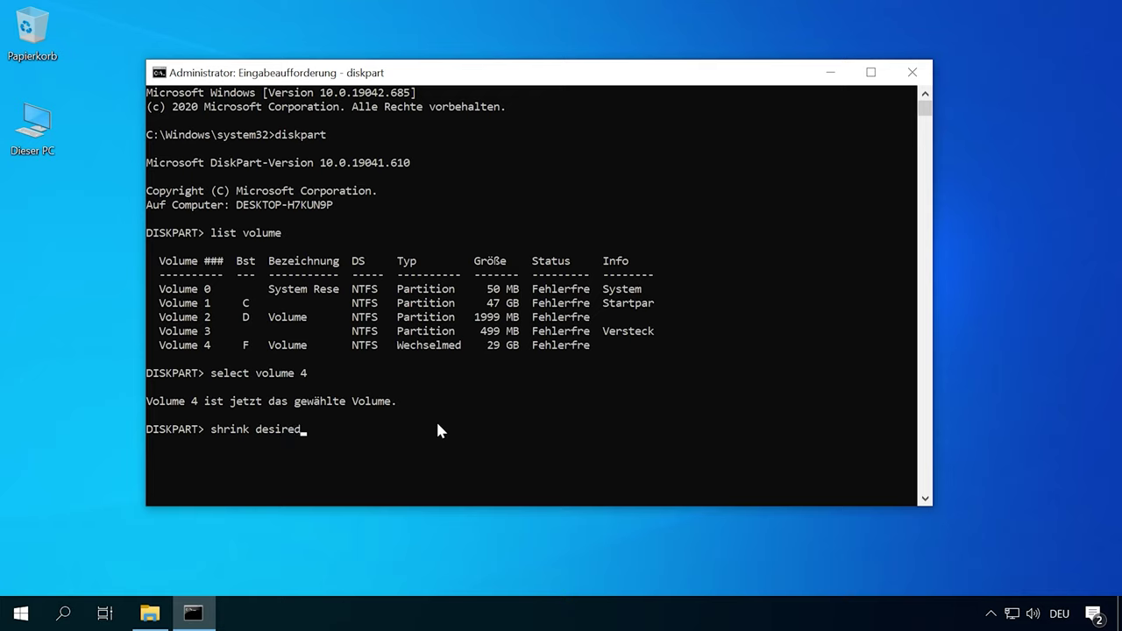
text(´)
key(BackSpace)
key(alt+shift)
text(=3000)
key(Return)
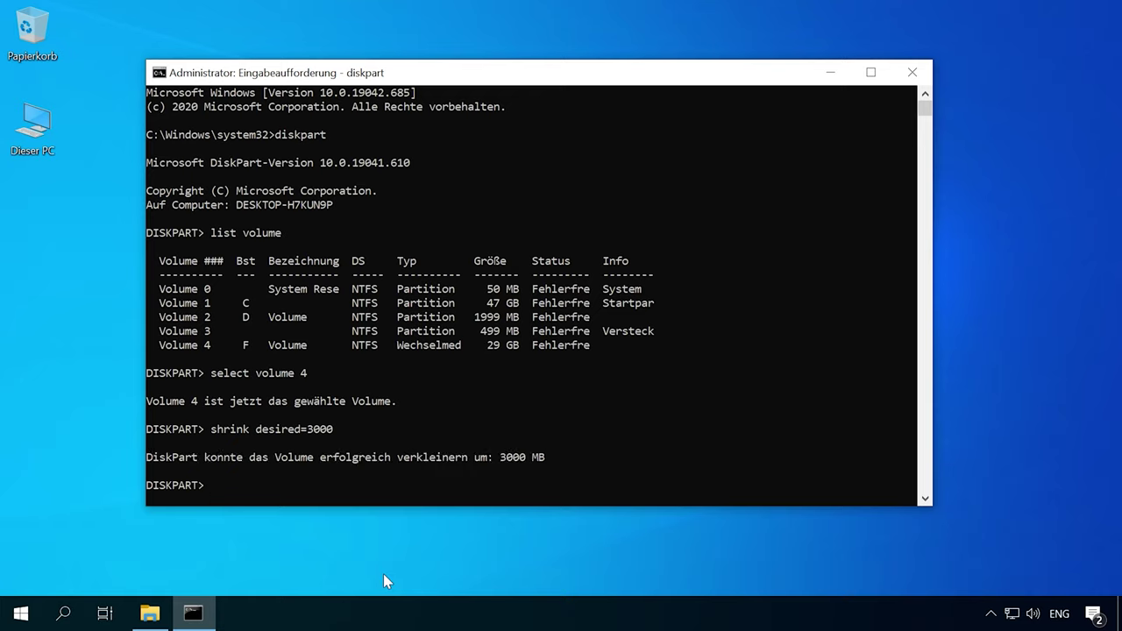
Create a primary partition in the freed space with create partition primary
text(create partition prim)
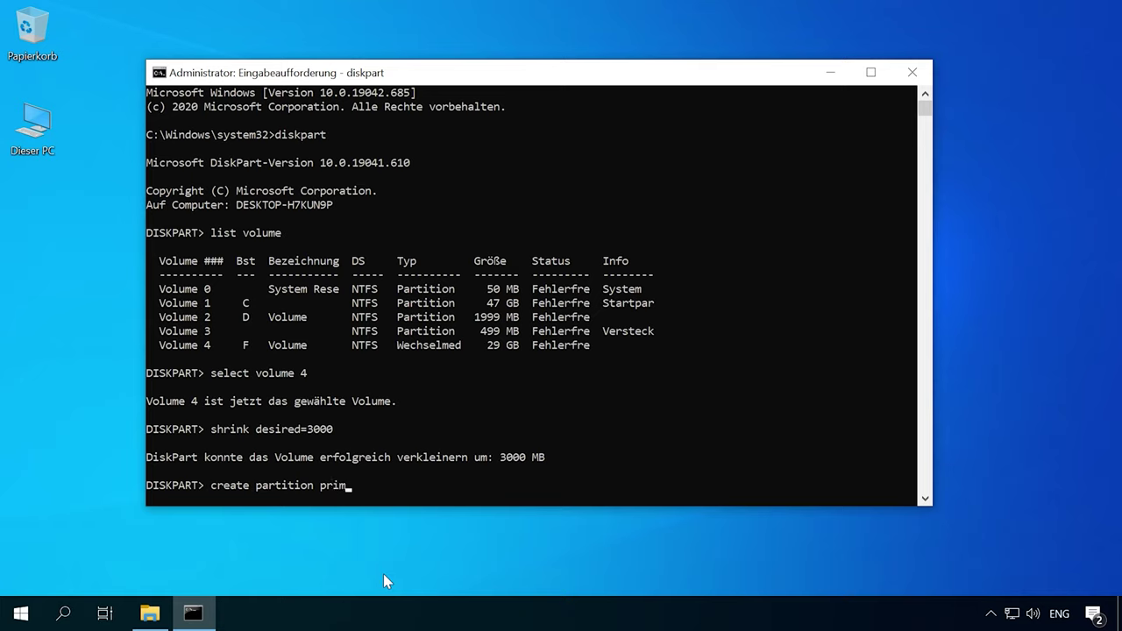
text(ary)
key(Return)
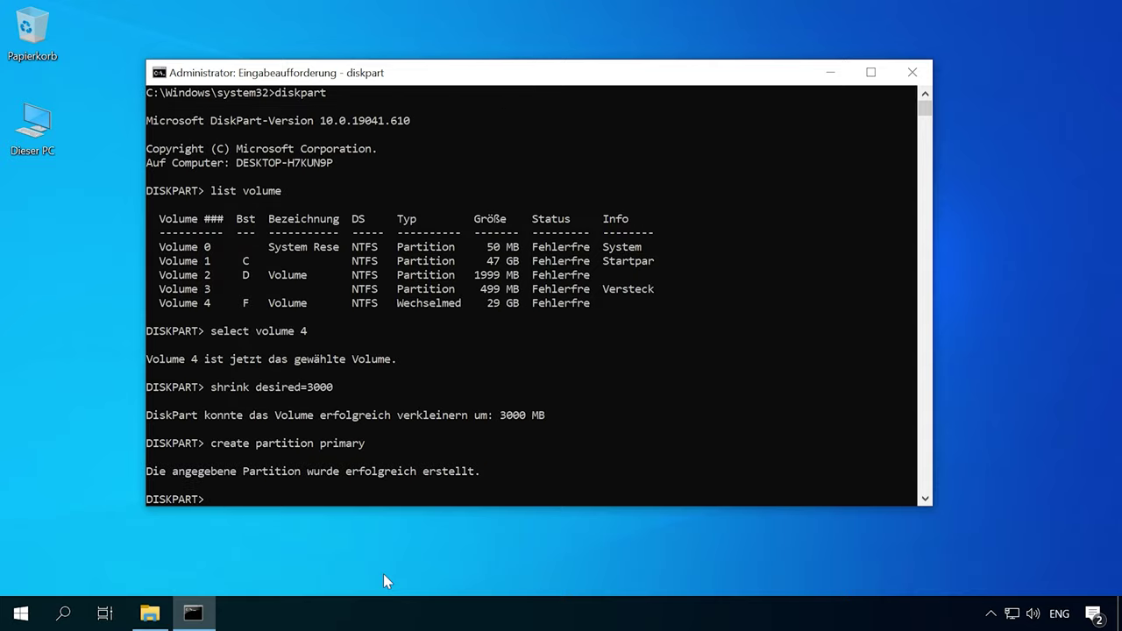
Quick-format the new partition with format fs=ntfs quick and assign it drive letter K
text(format fs=ntfs quick)
key(Return)
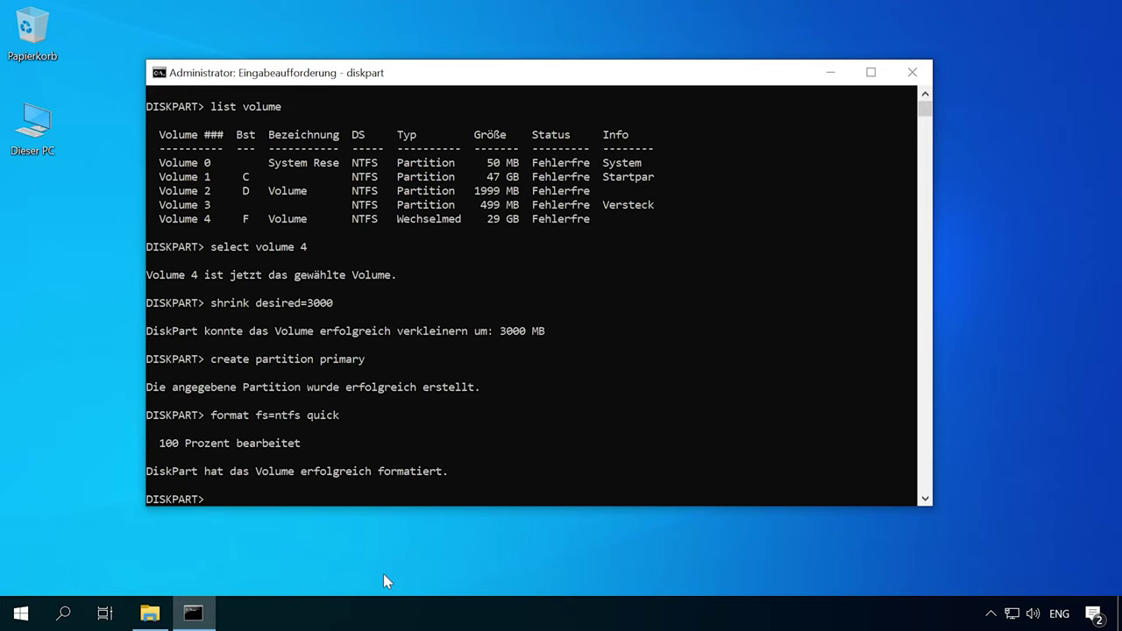
text(assign letter=K)
key(Return)
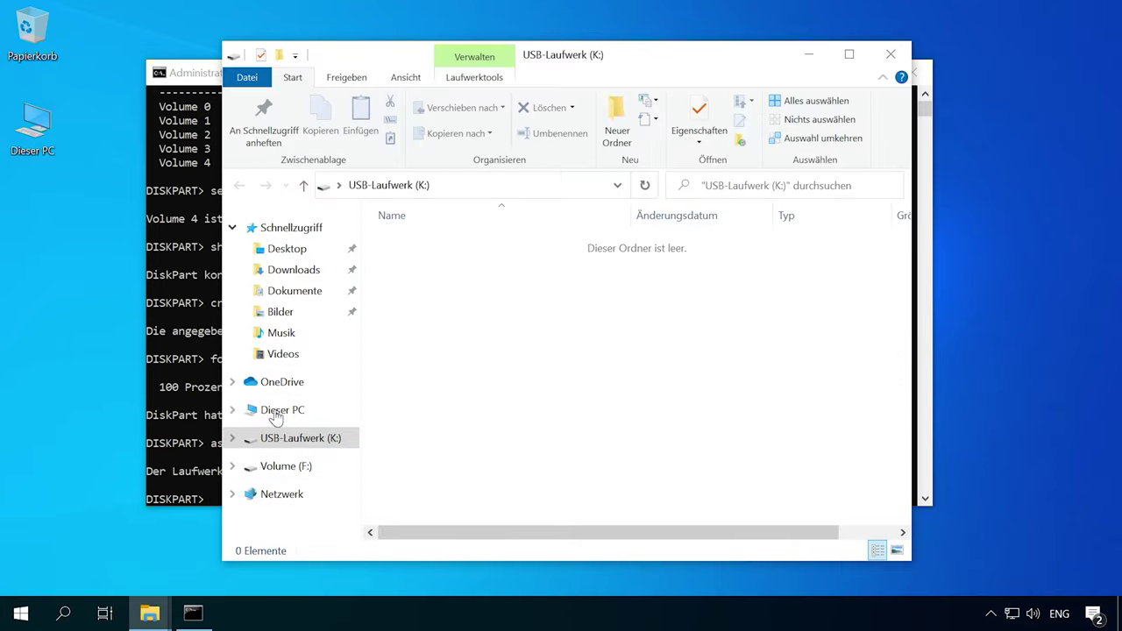
Show Dieser PC in a maximized File Explorer and check the new USB-Laufwerk (K:) among the drives
click(340, 412)
click(848, 54)
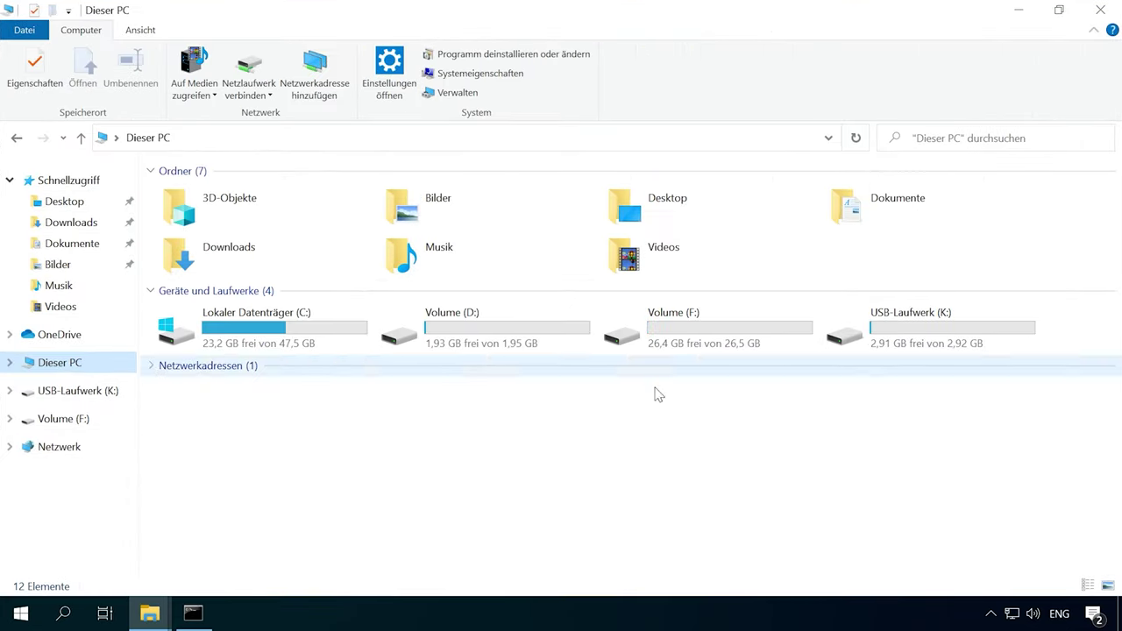
click(900, 337)
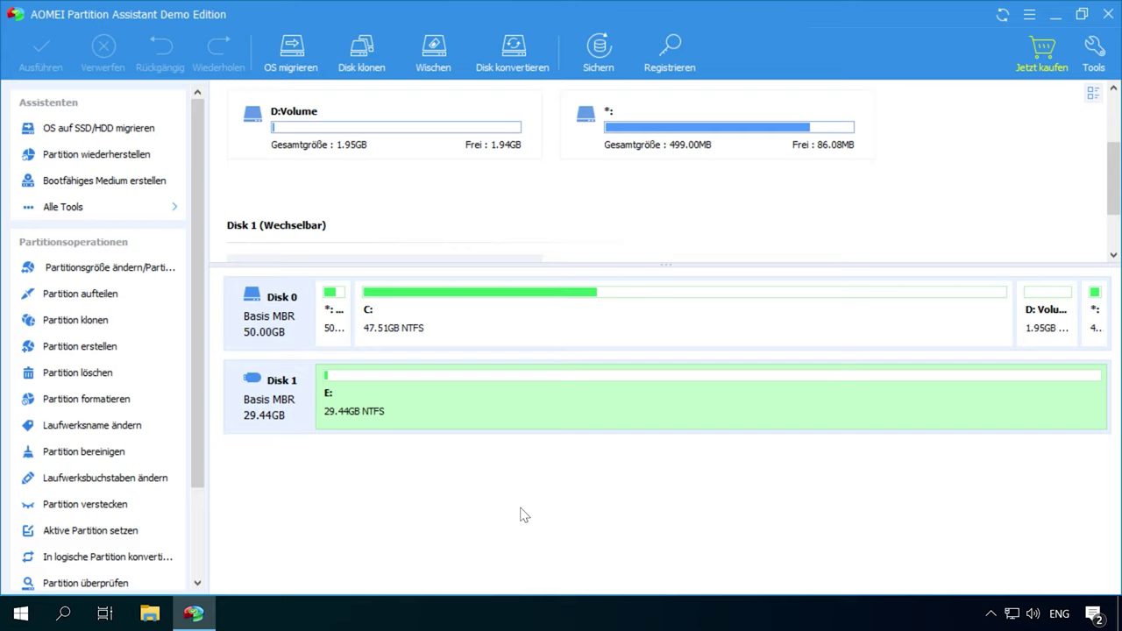
In AOMEI Partition Assistant, split partition E: on Disk 1 into a 26.44 GB partition and a new 3.00 GB partition
click(457, 410)
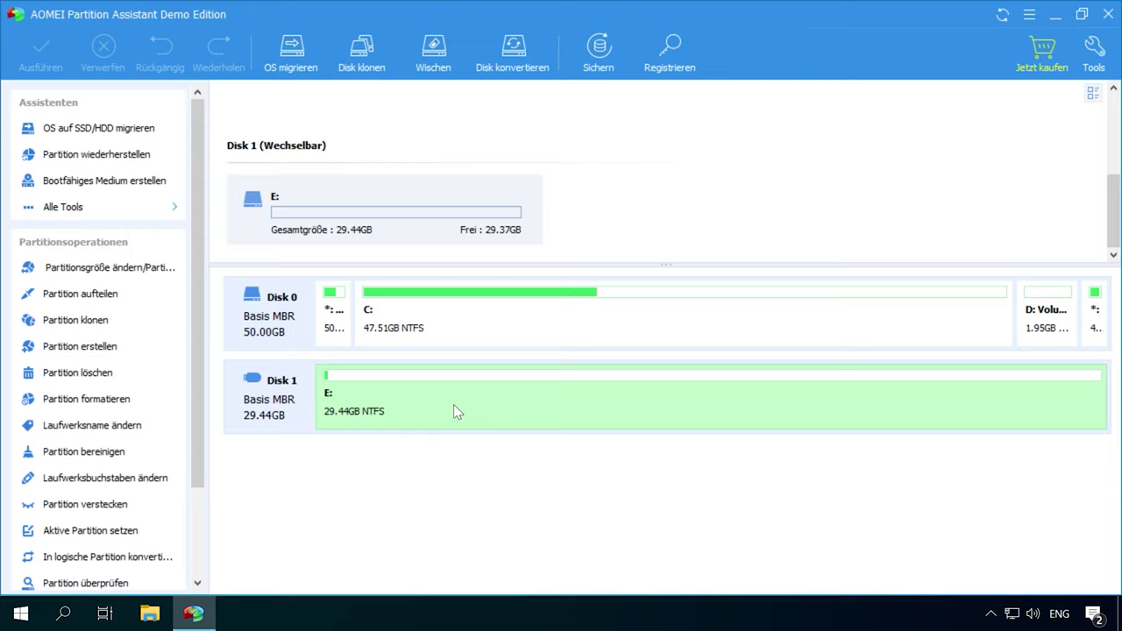
right_click(455, 400)
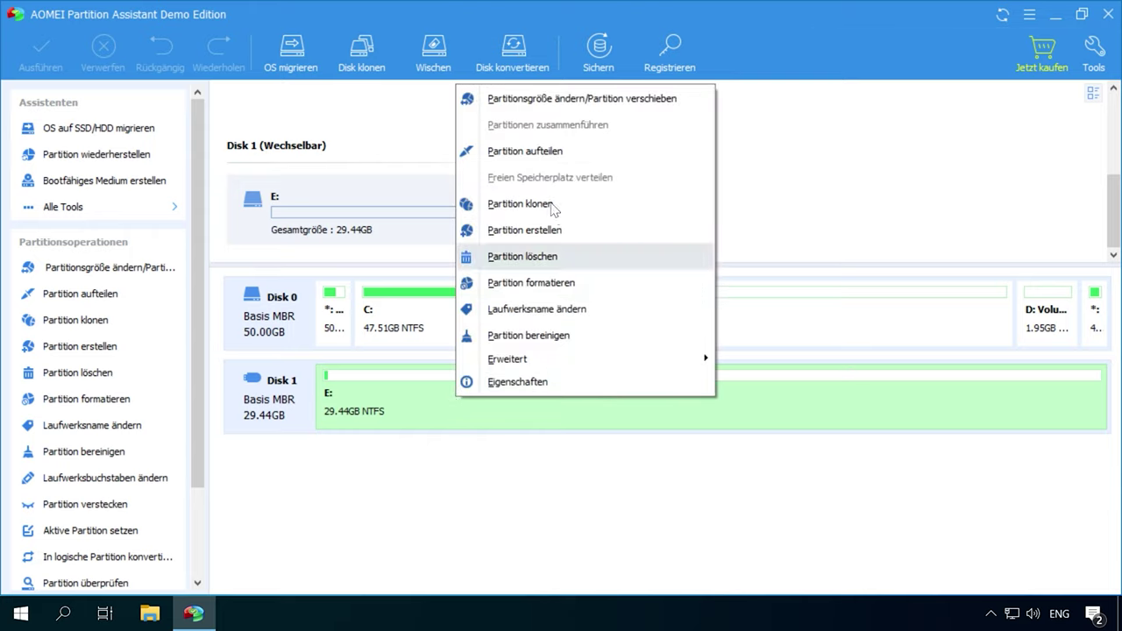
click(545, 153)
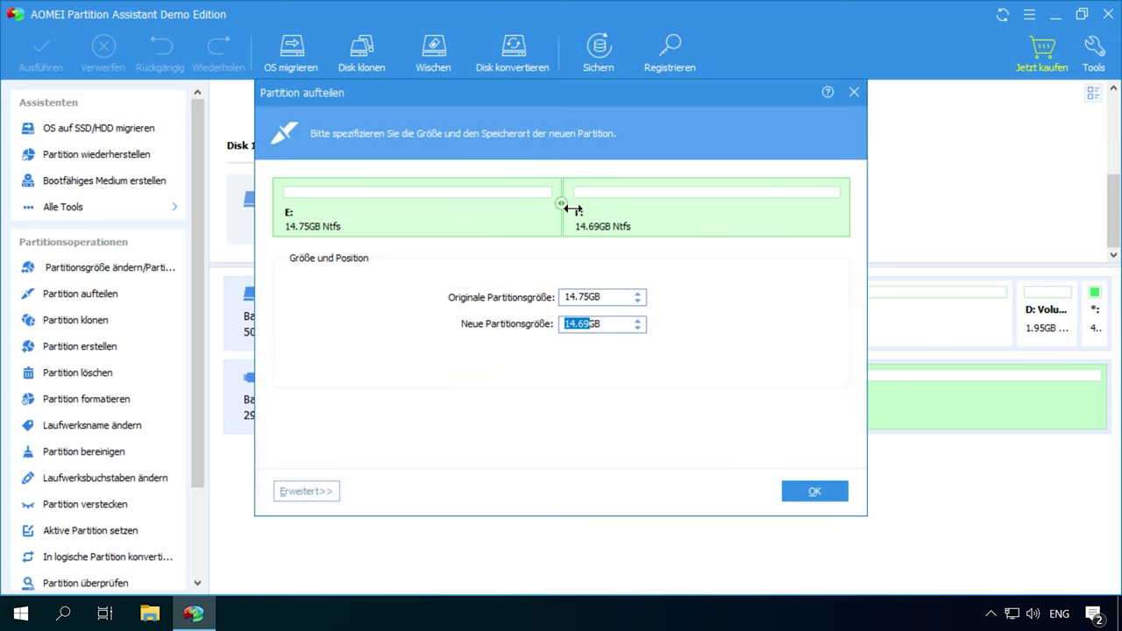
drag(562, 202, 752, 204)
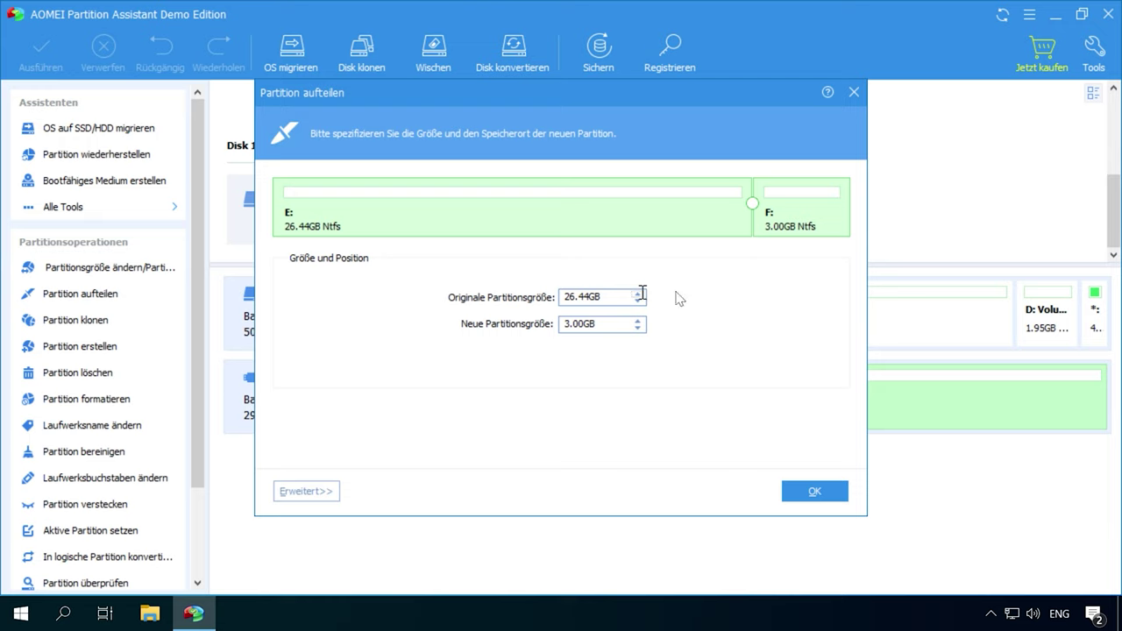
click(811, 492)
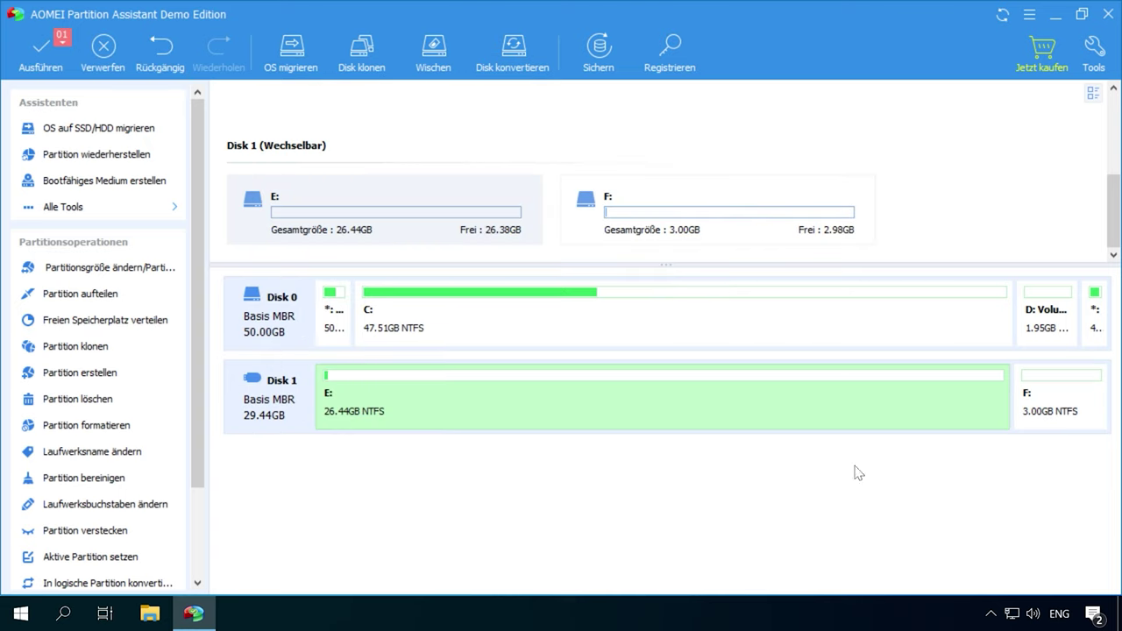
Select the new 3.00 GB partition F: and proceed with the pending split, keeping the partition check before execution enabled
click(1030, 397)
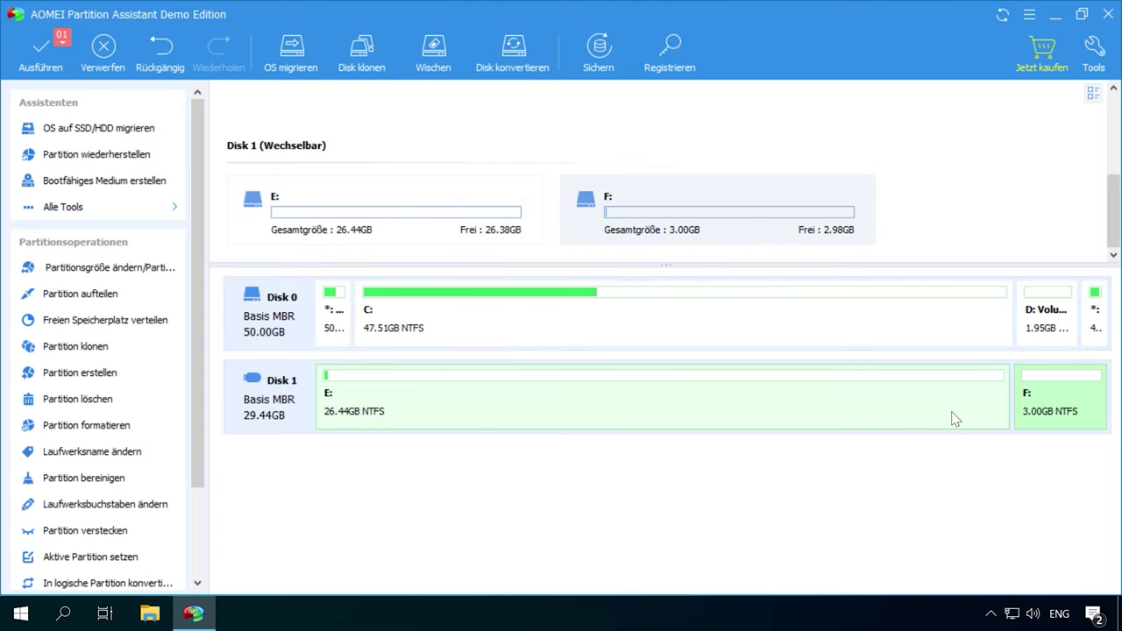
click(981, 405)
click(1028, 399)
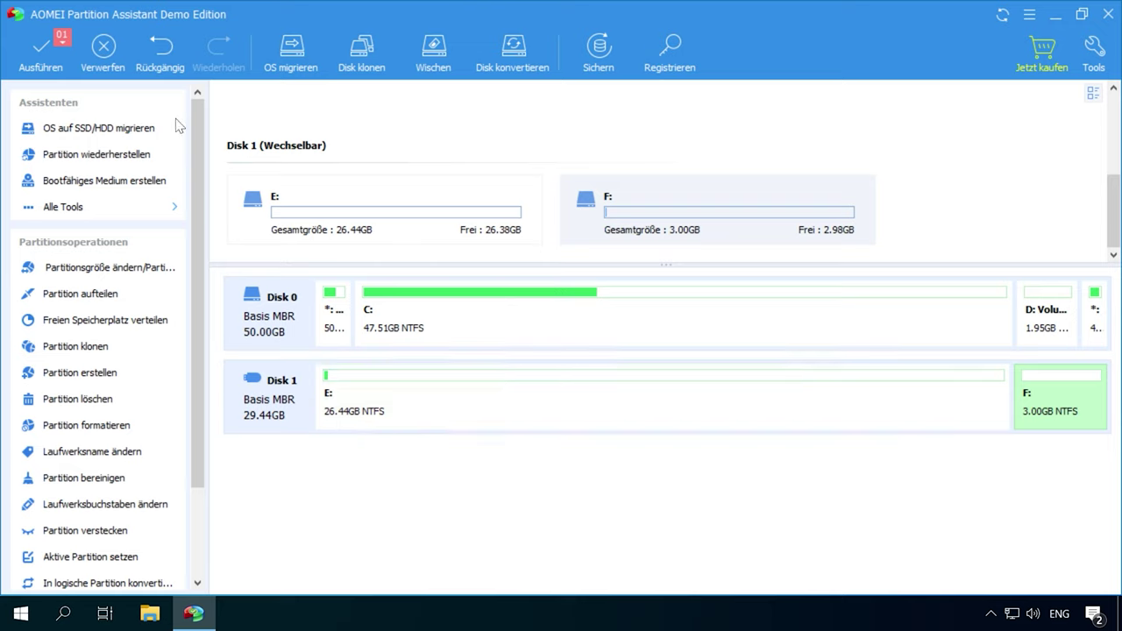
click(46, 51)
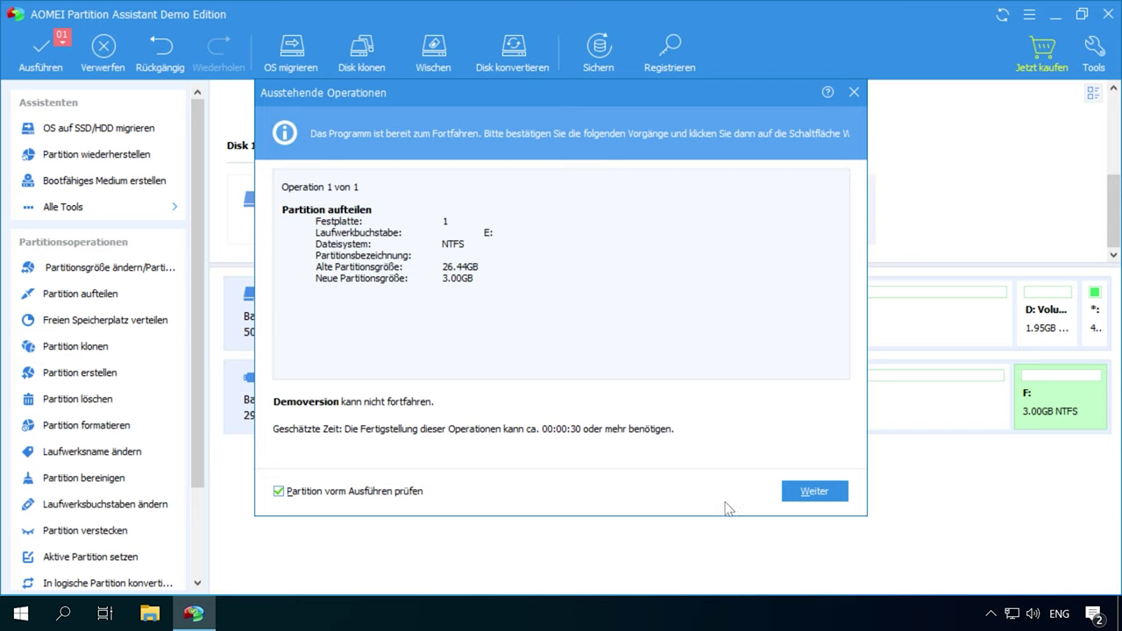
click(812, 491)
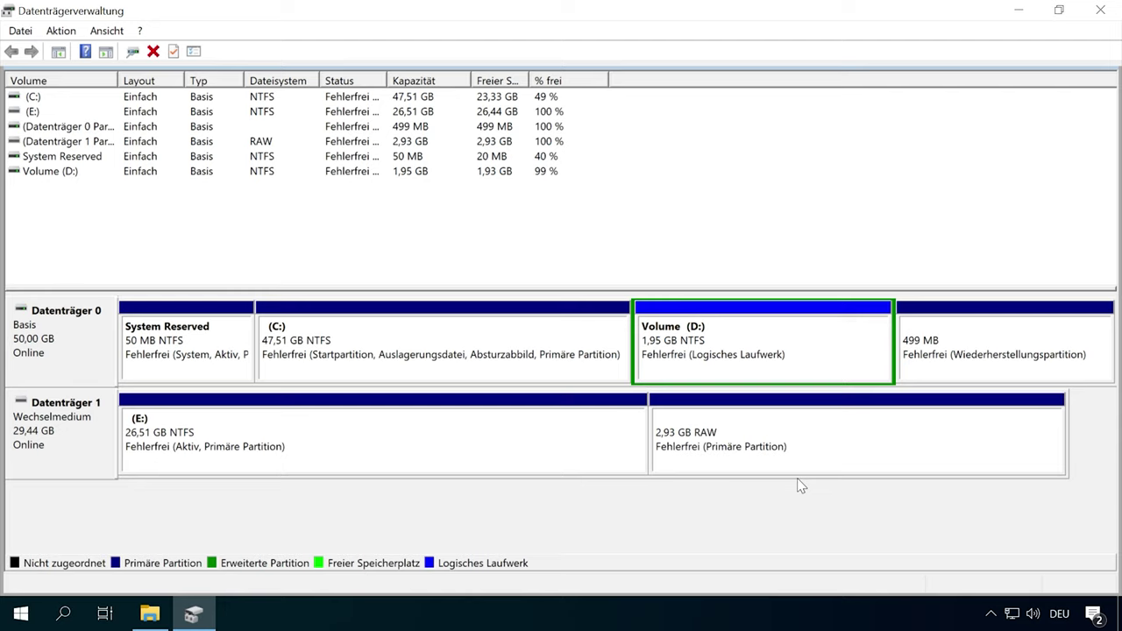
In Disk Management, quick-format the 2,93 GB RAW partition on Datenträger 1 as NTFS with the label Volume and the Standard allocation unit size
click(742, 428)
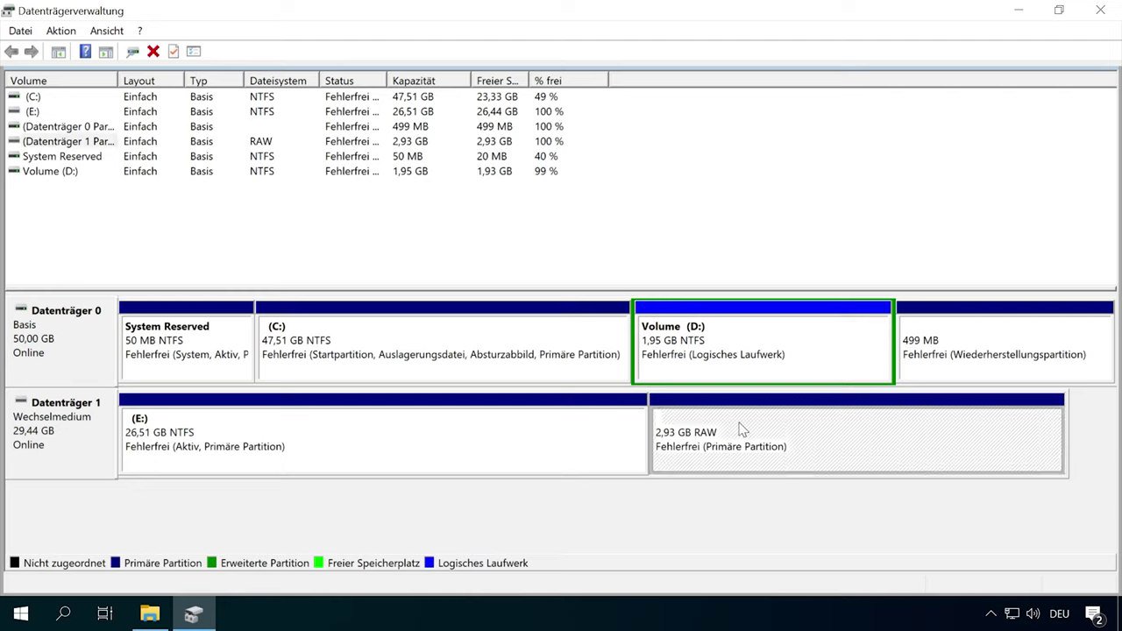
right_click(811, 425)
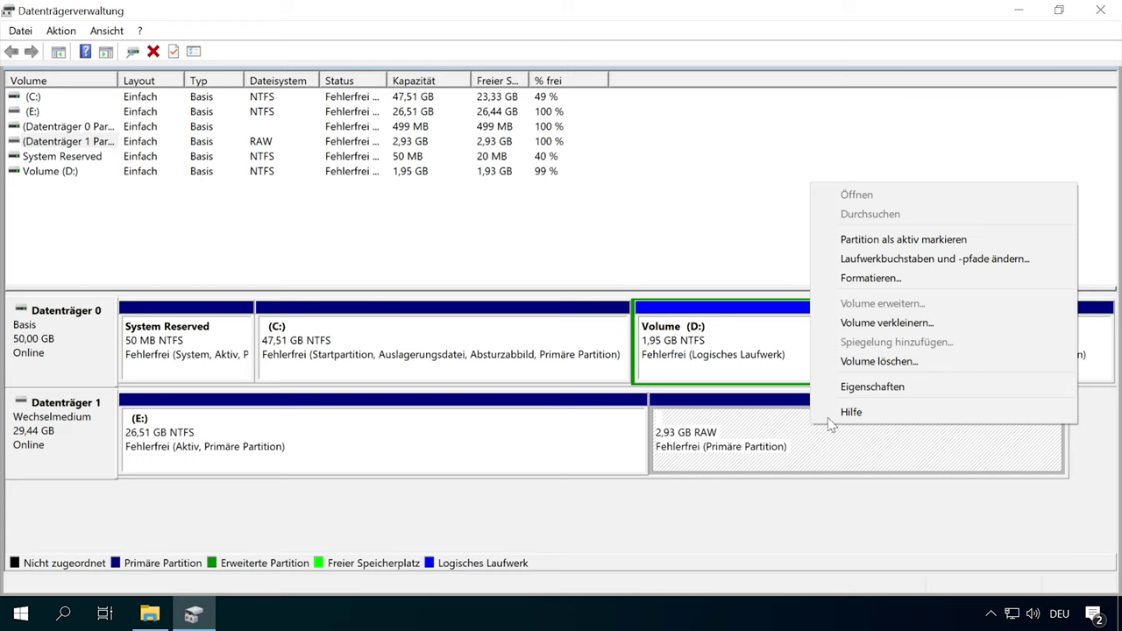
click(896, 281)
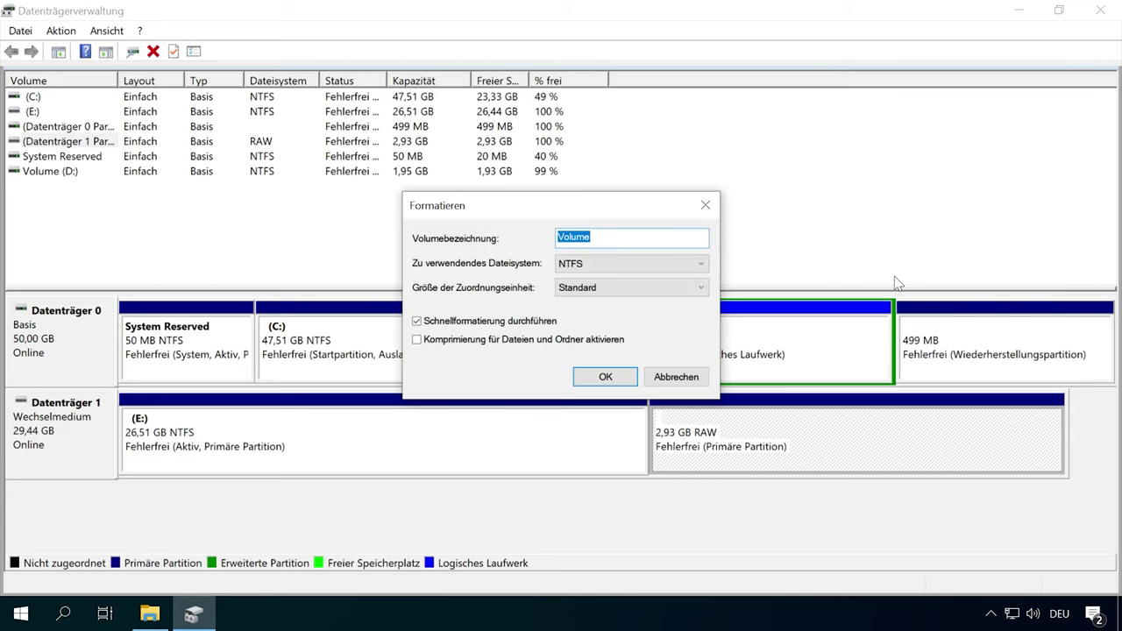
click(601, 267)
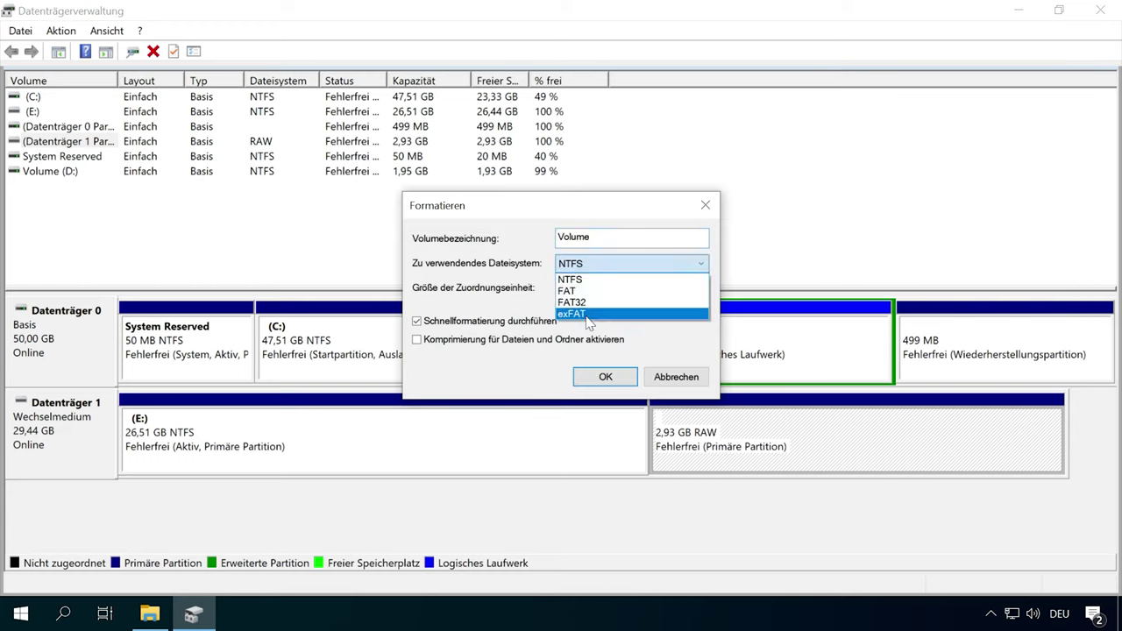
click(579, 276)
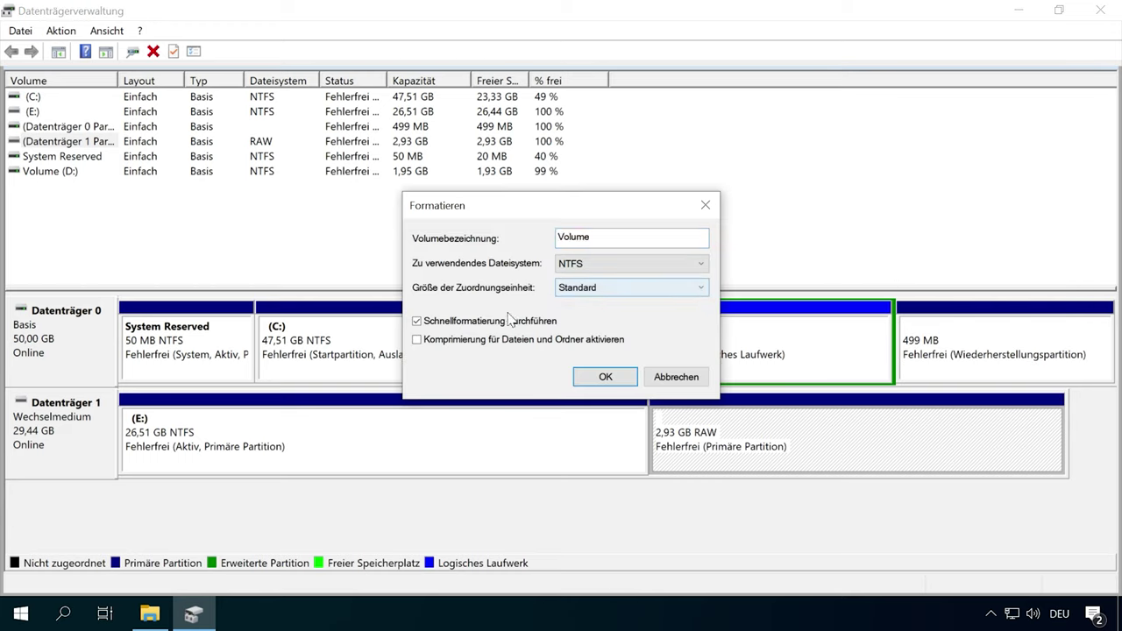
click(603, 380)
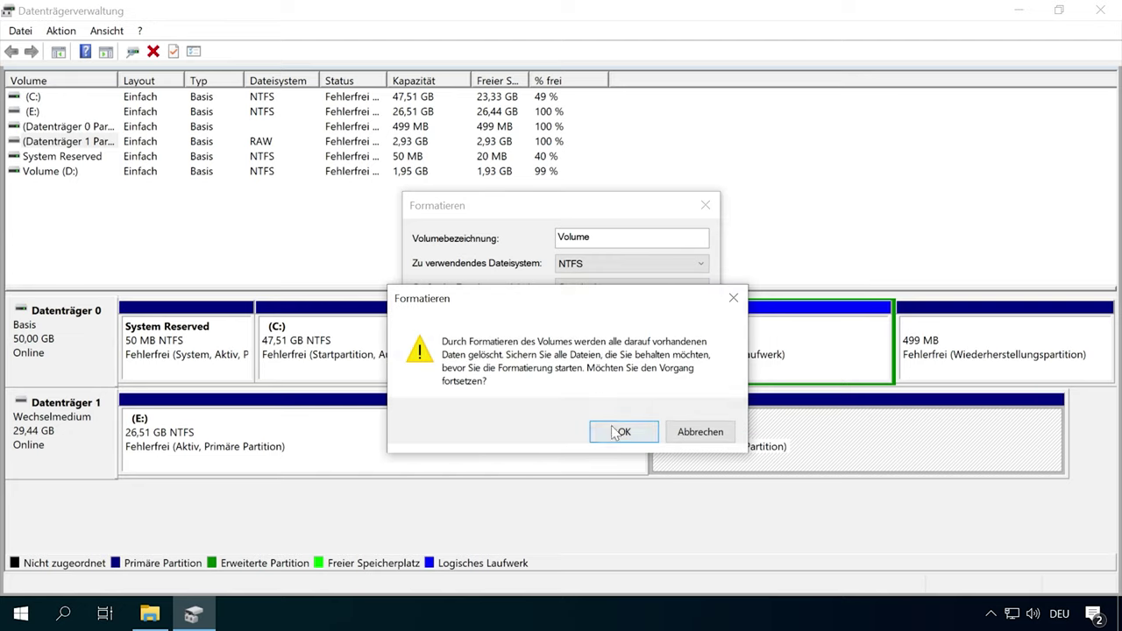
click(611, 427)
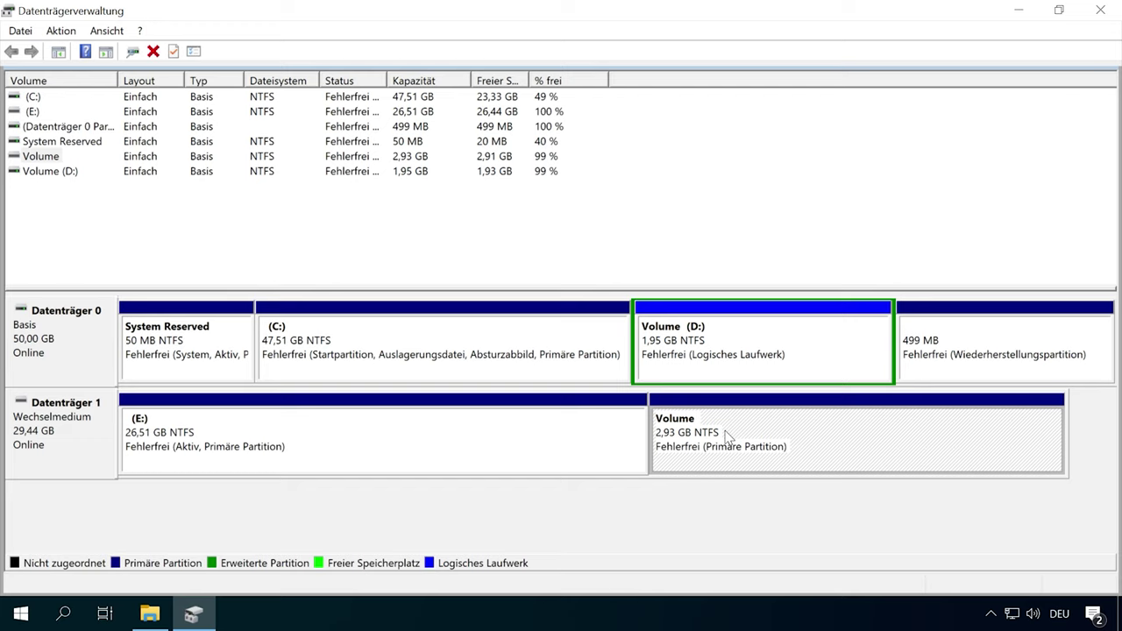
Add drive letter F to the 2,93 GB NTFS partition named Volume on Datenträger 1
right_click(725, 432)
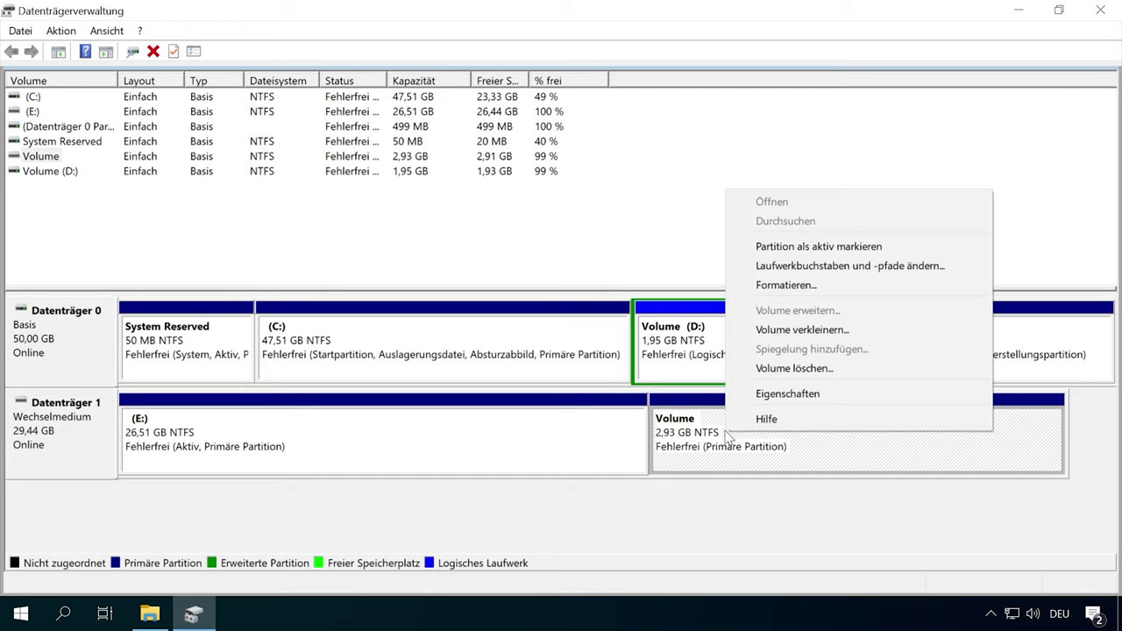
click(890, 270)
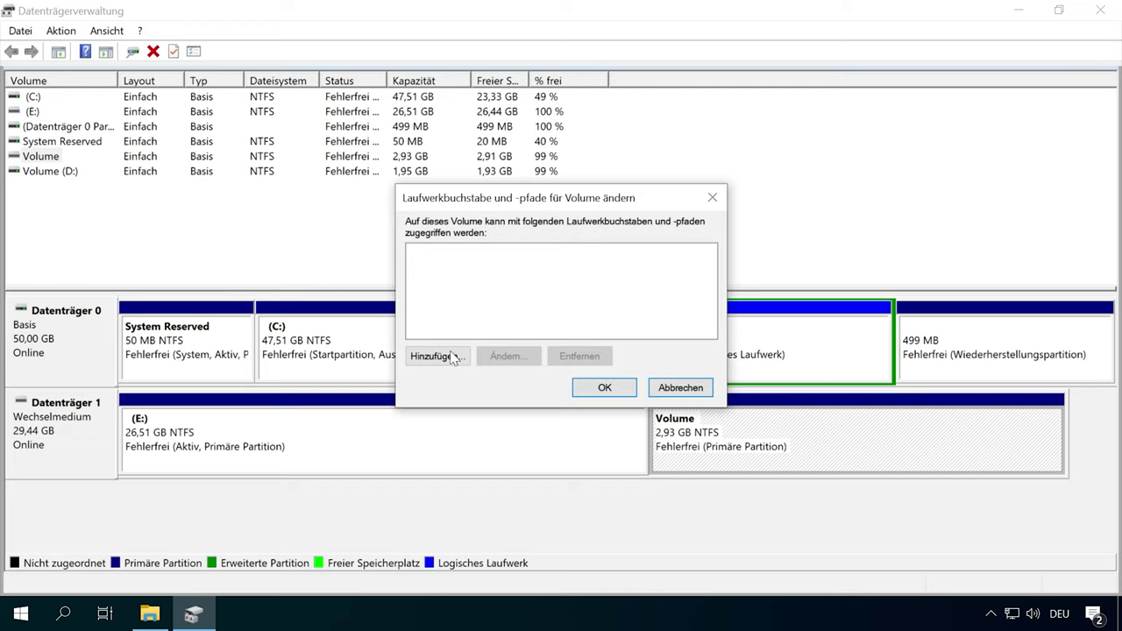
click(467, 353)
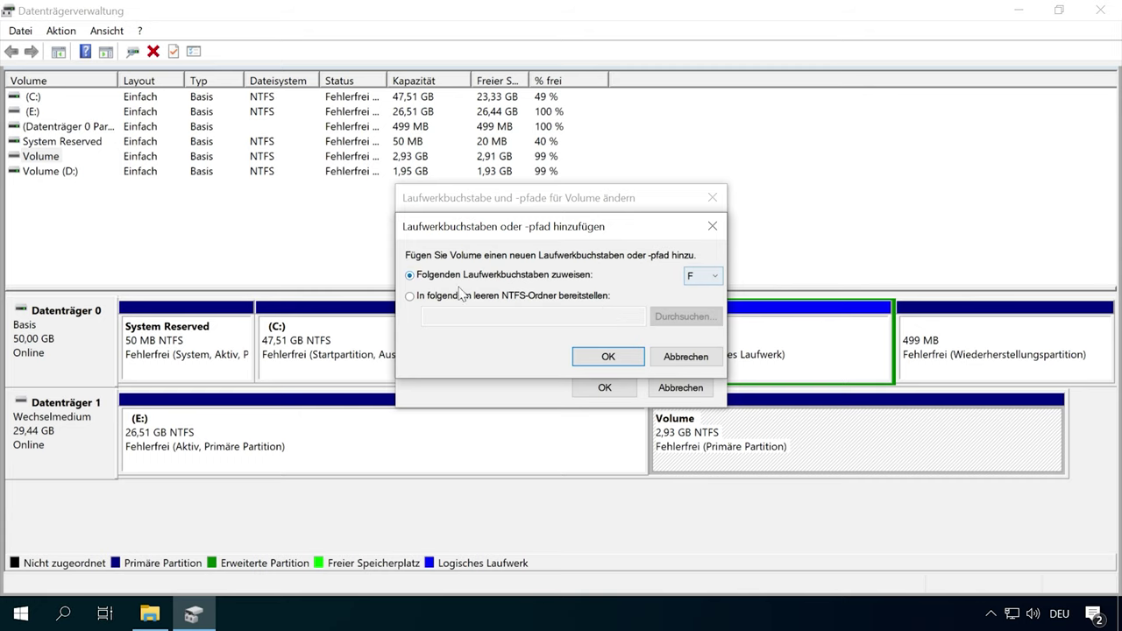
click(604, 356)
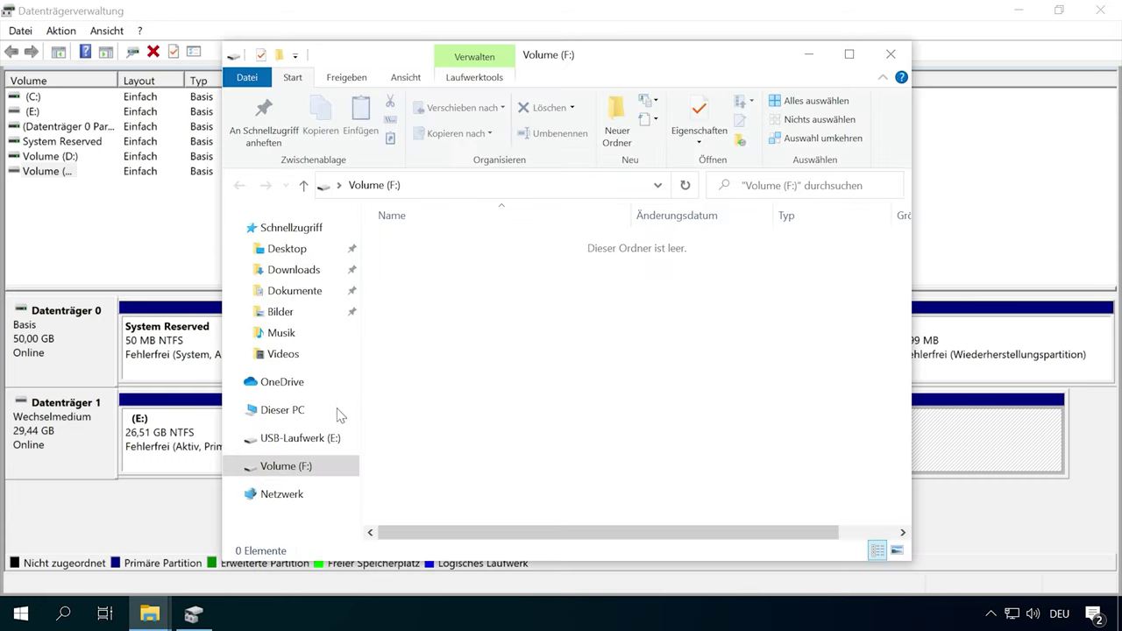
Show Dieser PC in a maximized File Explorer, collapse the network locations and select USB-Laufwerk (E:) to check the drives
click(268, 416)
click(848, 55)
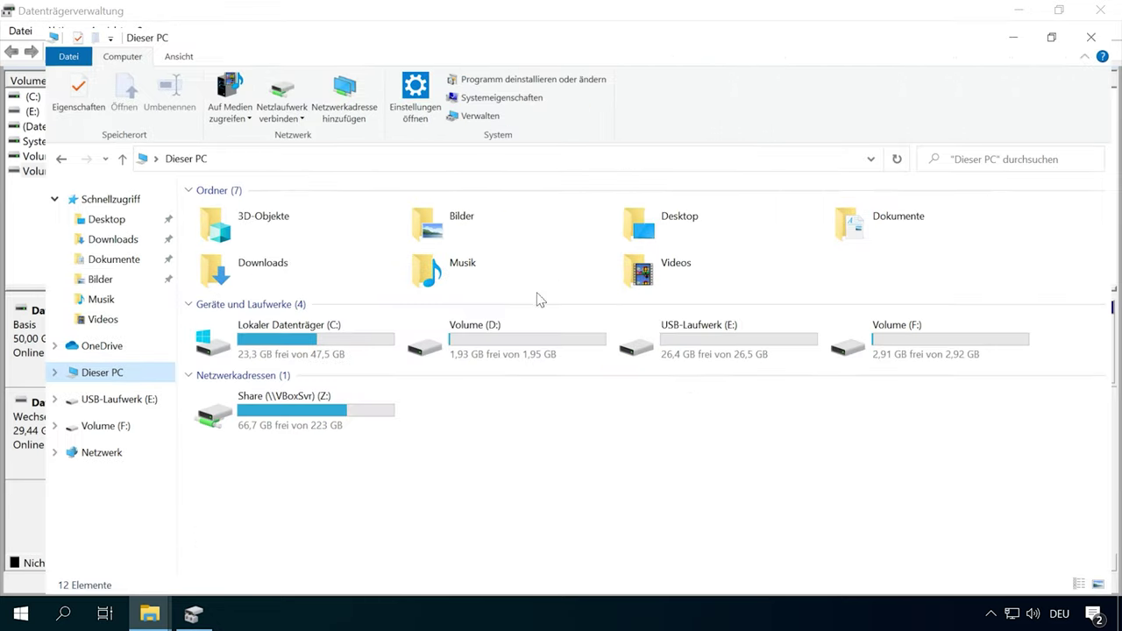
click(152, 365)
click(760, 340)
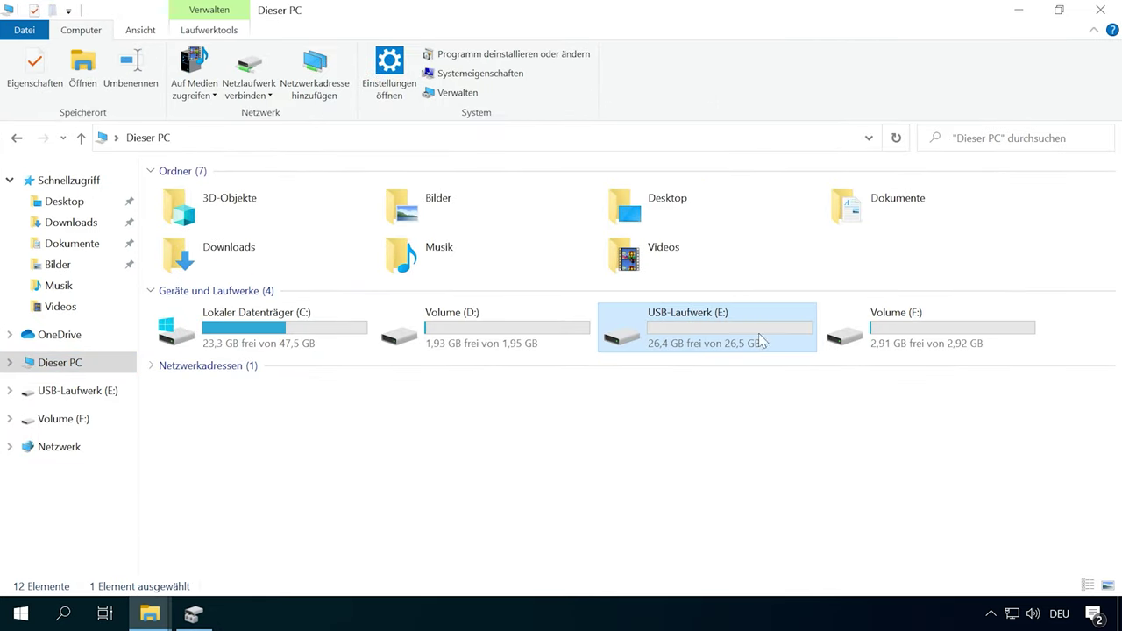